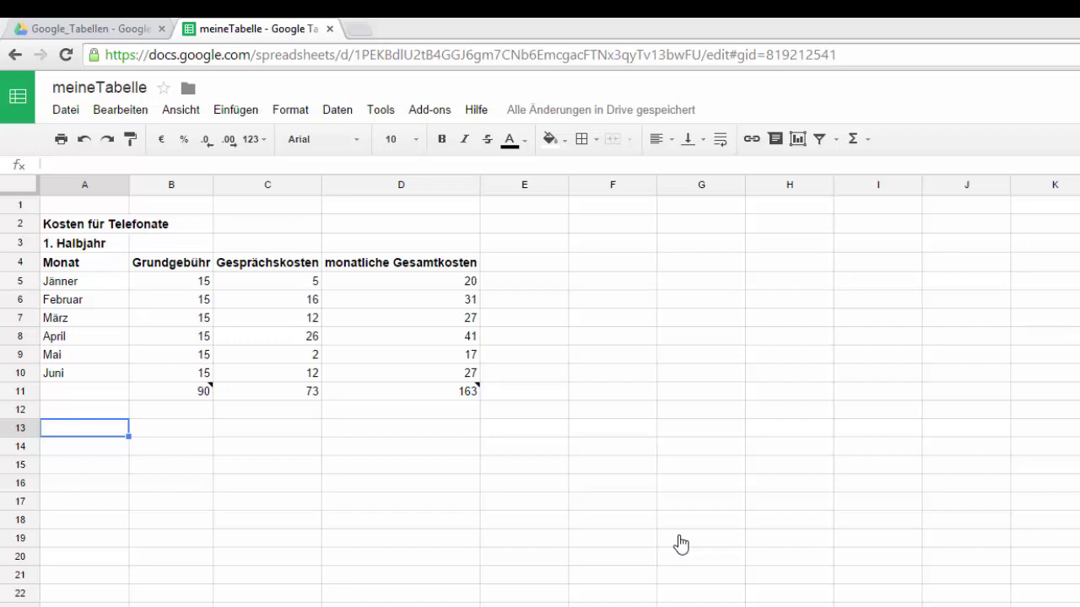
key("F11")
key("ctrl+shift+f")
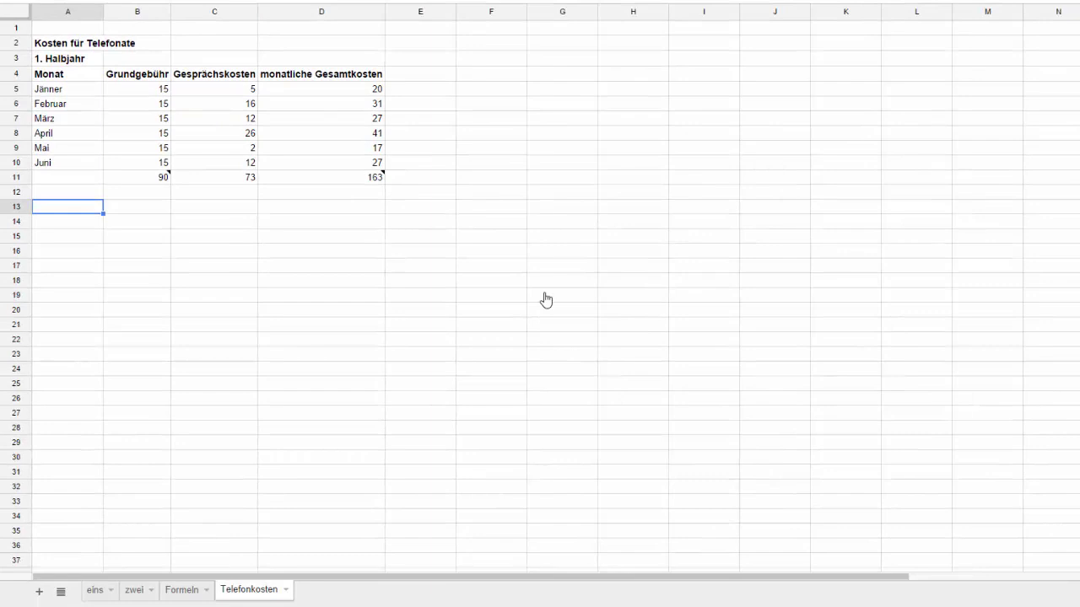
key("Down")
key("Down")
key("Right")
key("Right")
key("Right")
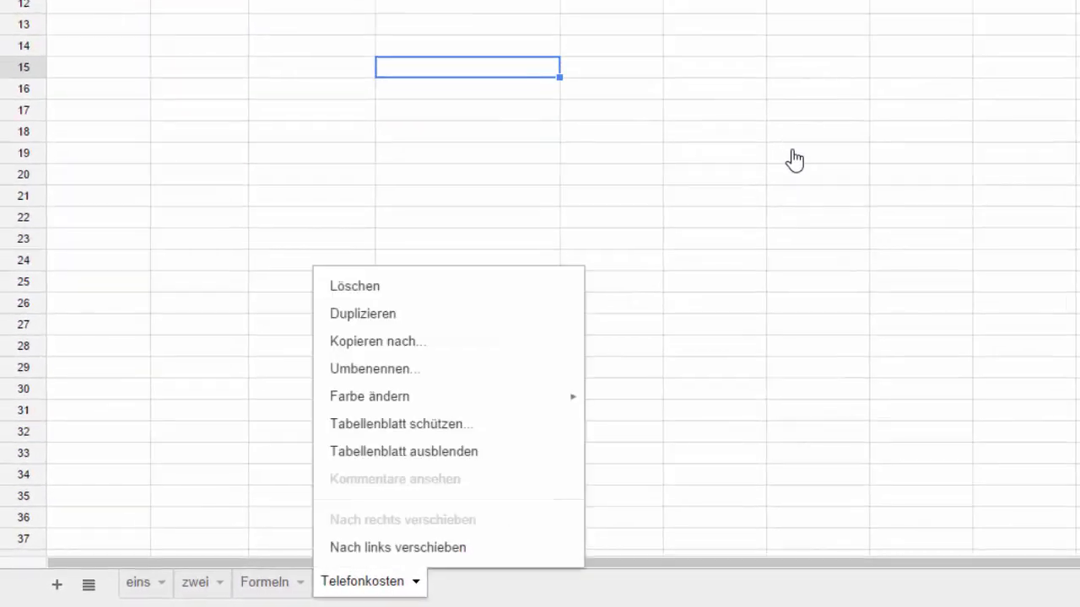
Rename the sheet Telefonkosten as Telefonkosten1
mouse_move(370, 396)
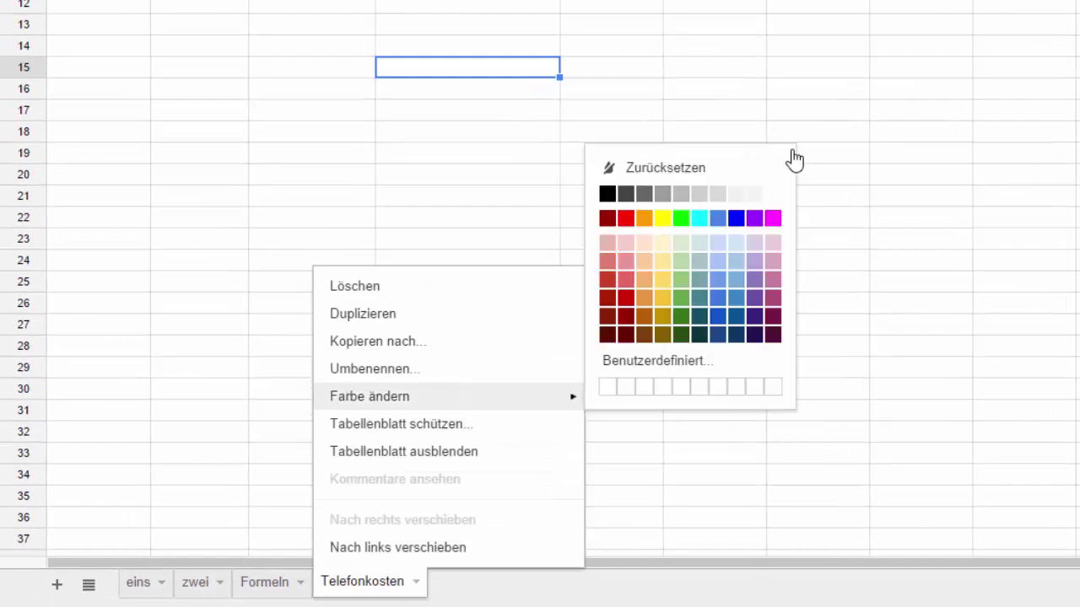
key("Up")
key("Return")
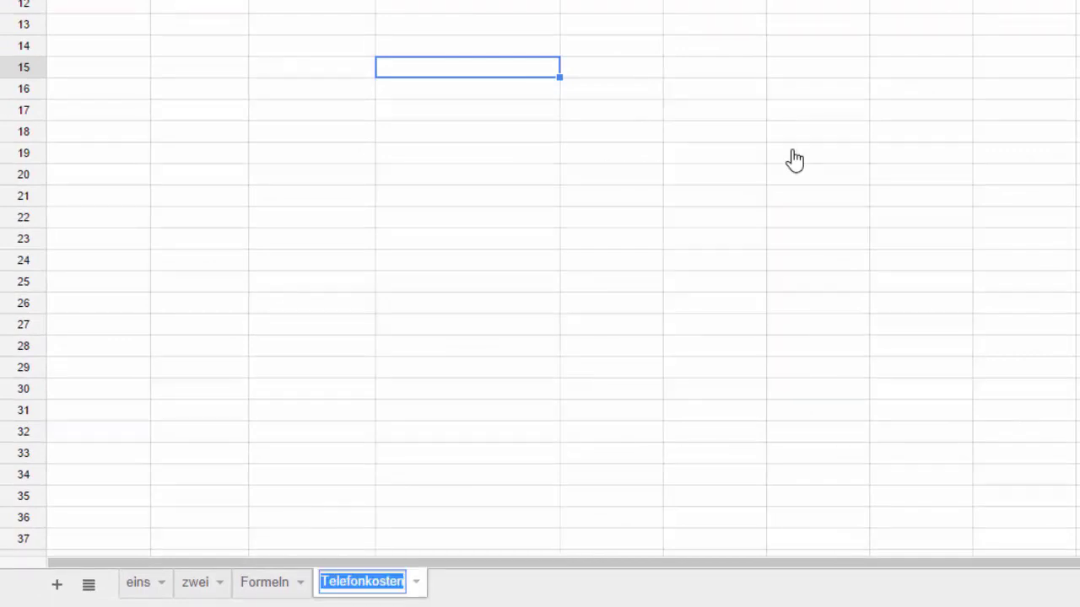
key("End")
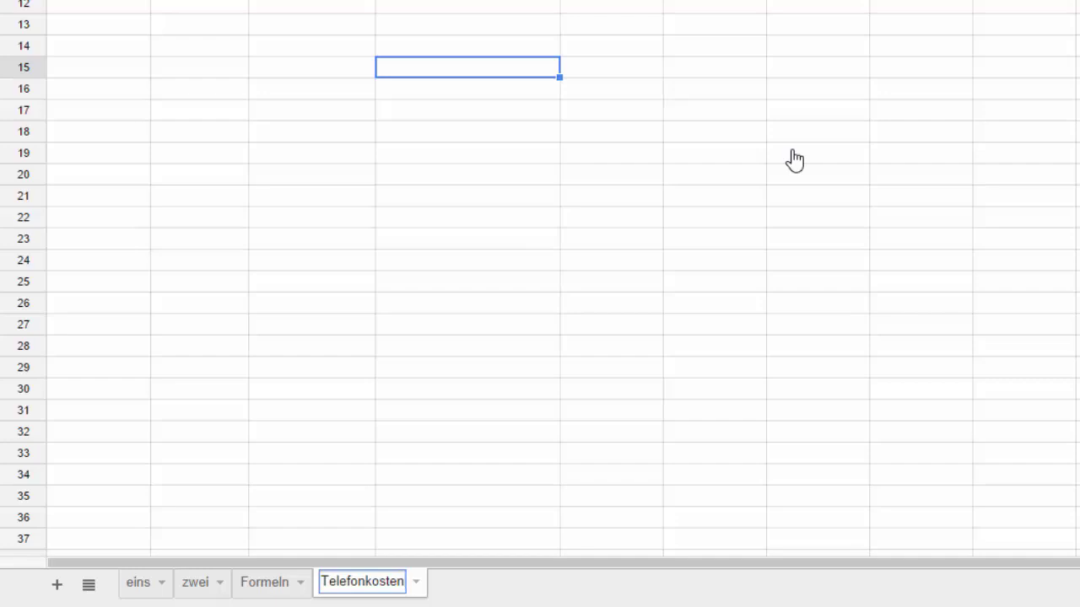
type("1")
key("Return")
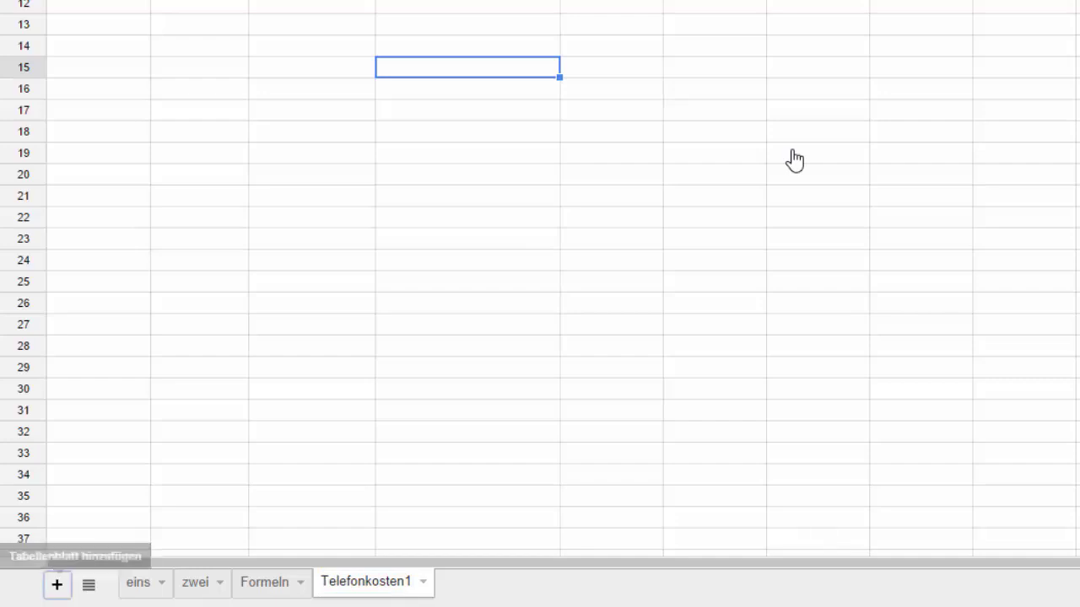
Add a new sheet to the spreadsheet and name it Telefonkosten2
key("shift+F11")
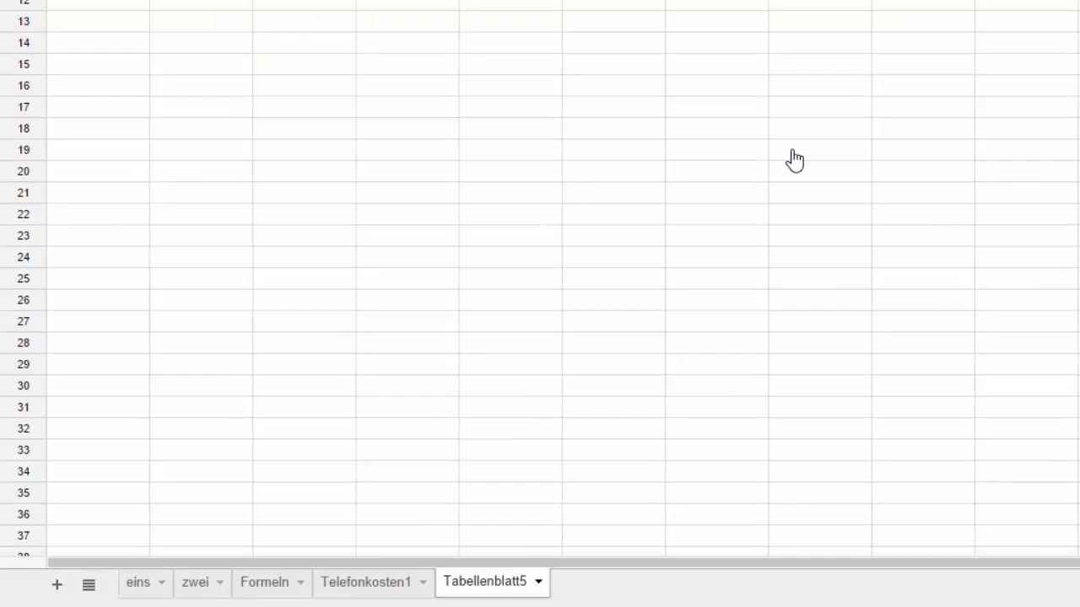
key("shift+F10")
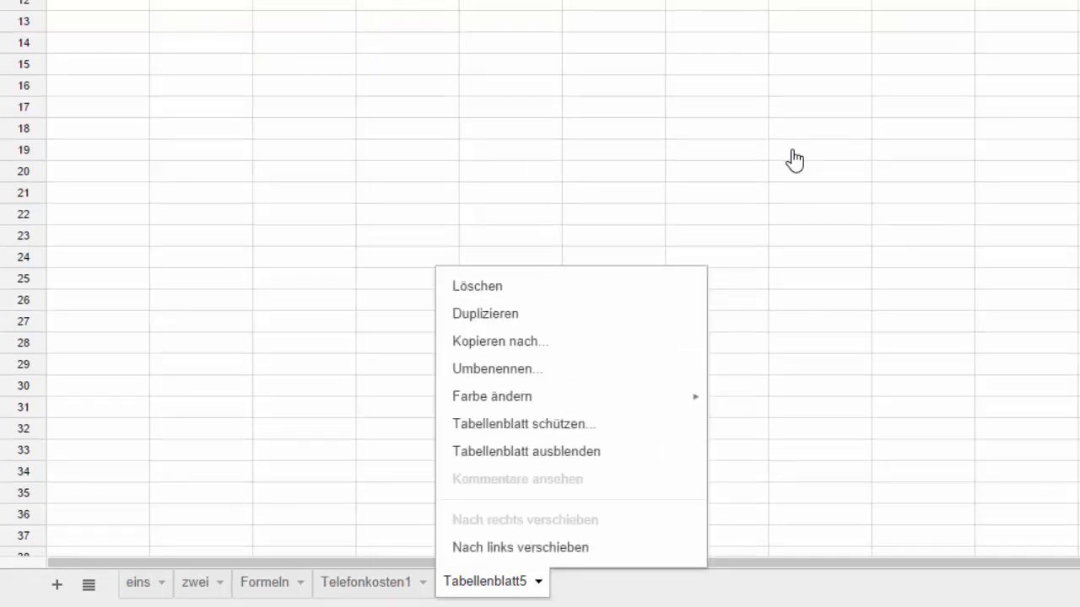
key("Down")
key("Down")
key("Down")
key("Down")
key("Return")
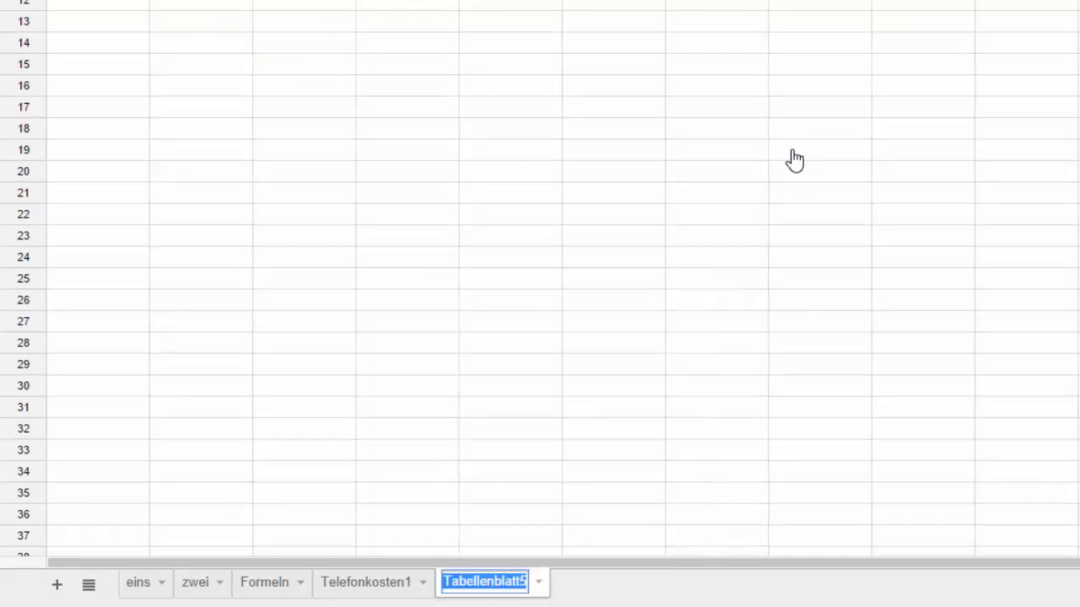
type("Te")
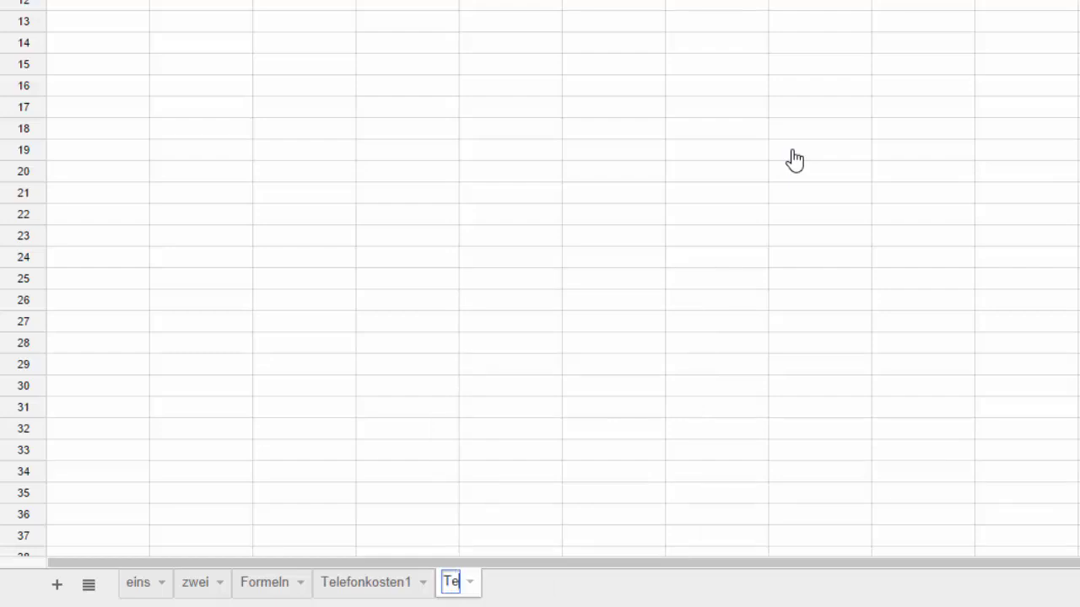
type("lefonkost")
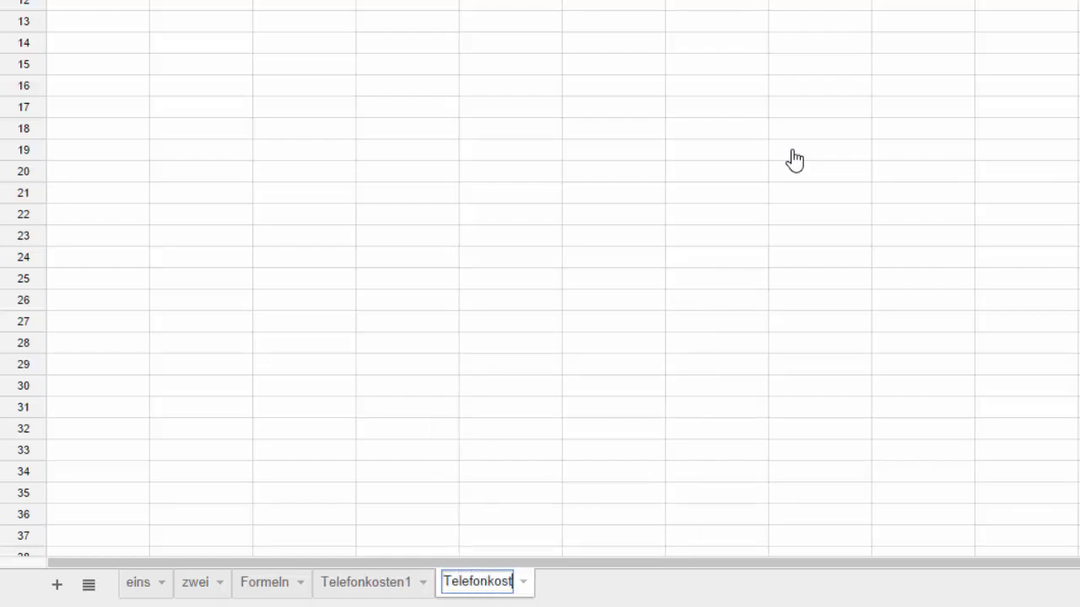
type("en2")
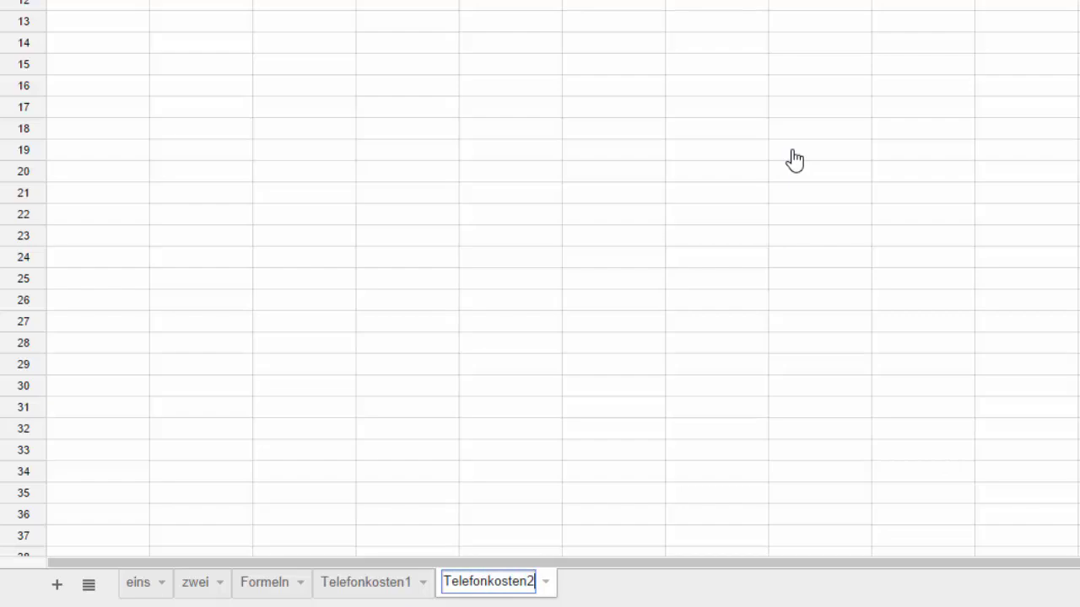
key("Return")
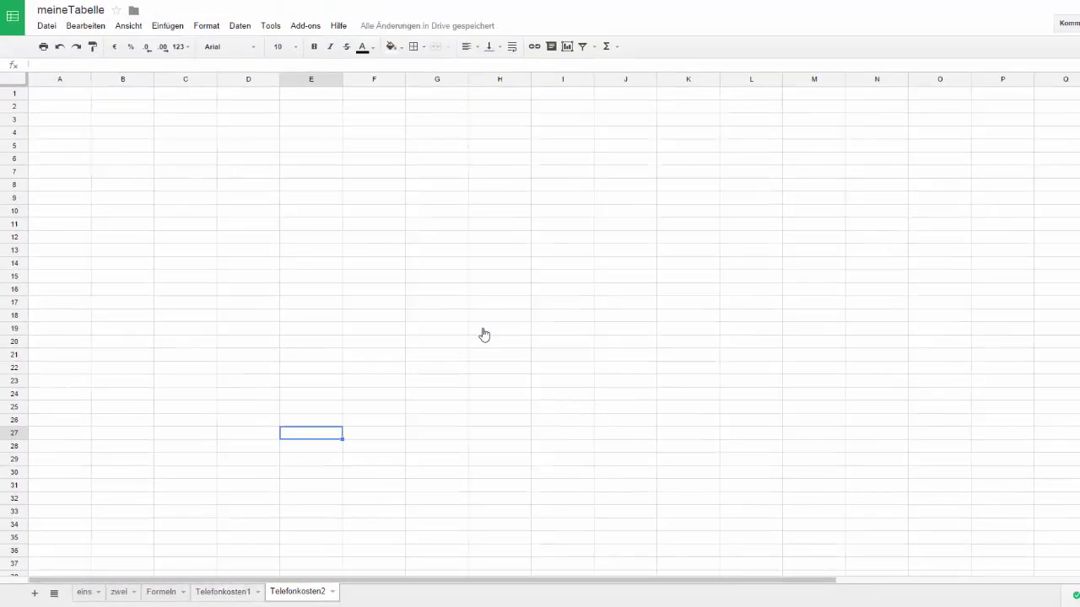
Copy the title and column headings in A2:D4 of the Telefonkosten1 sheet
key("ctrl+shift+Page_Up")
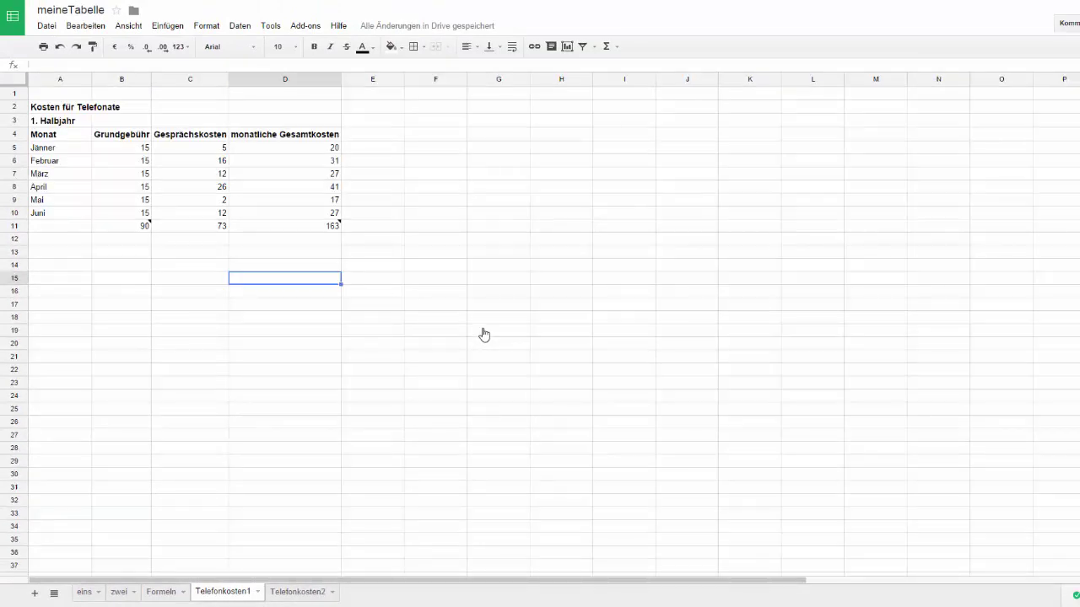
key("ctrl+Home")
key("Down")
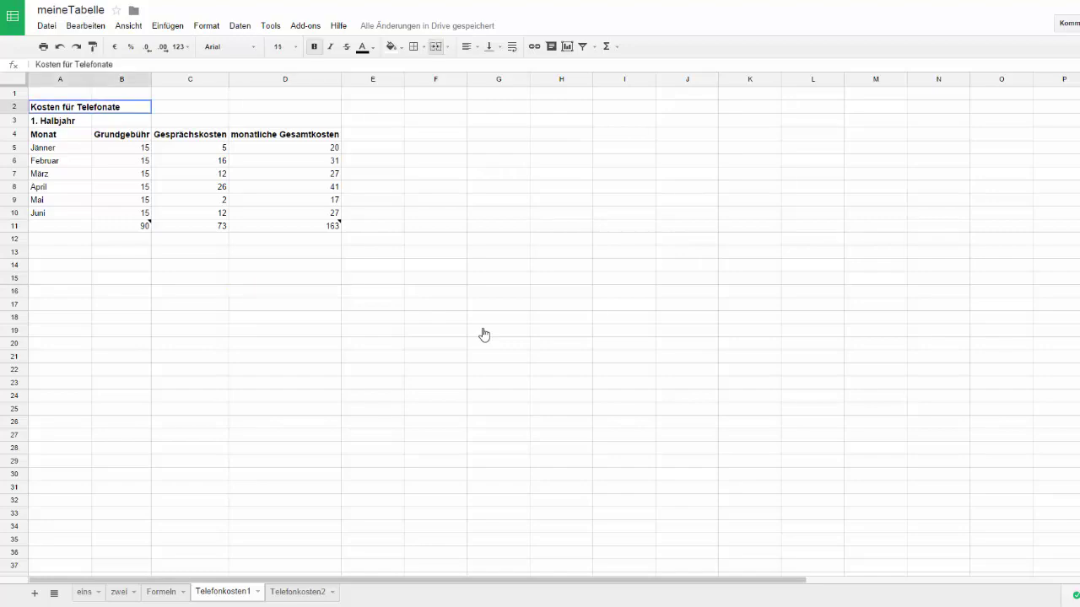
key("shift+Down")
key("shift+Down")
key("shift+Right")
key("shift+Right")
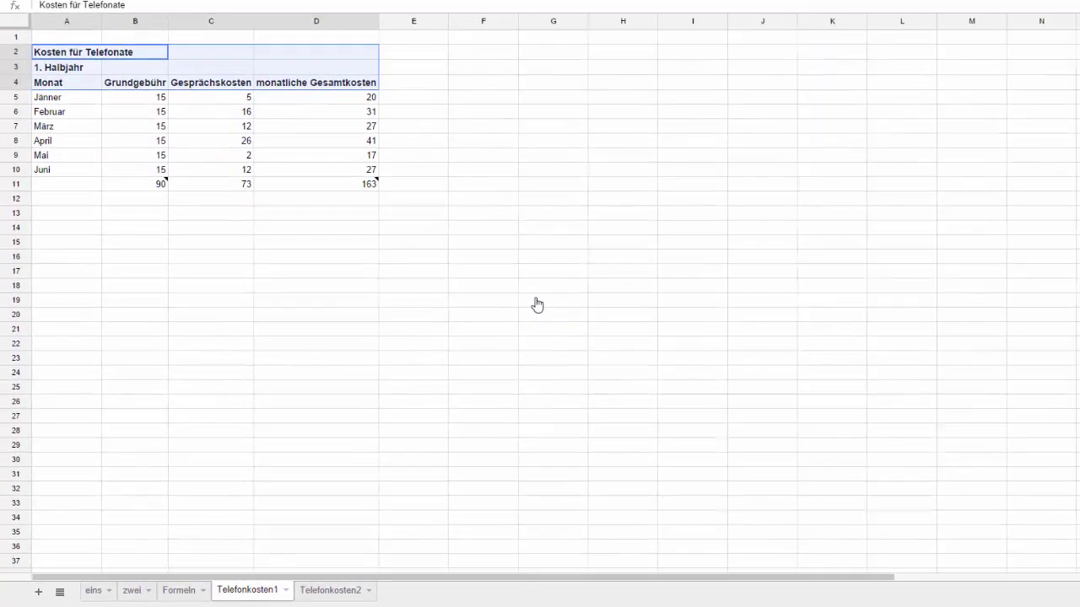
key("shift+F10")
key("Down")
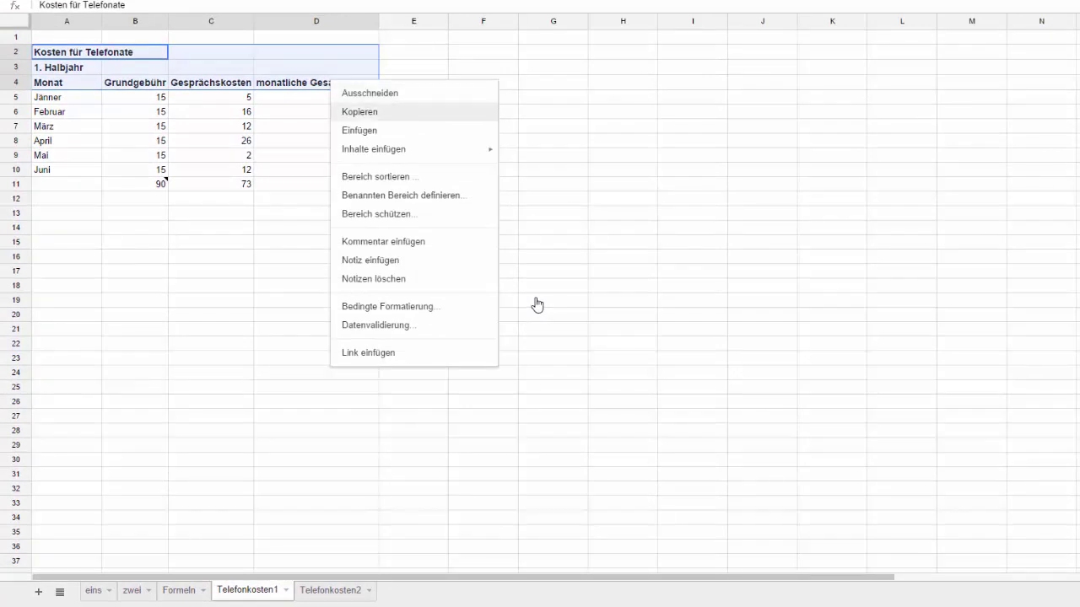
key("Return")
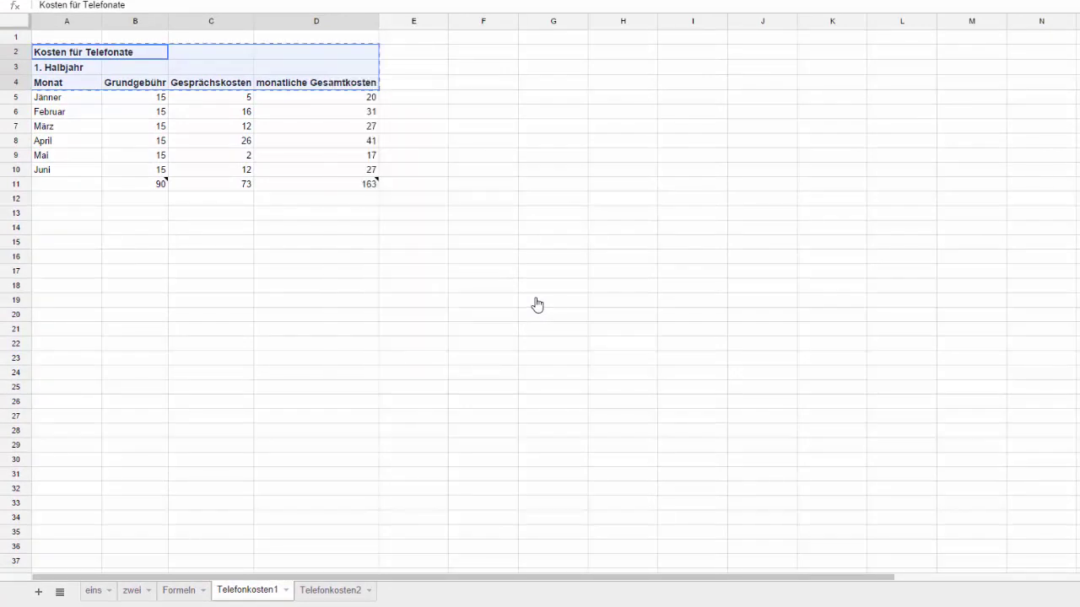
Paste the copied title and headings into the Telefonkosten2 sheet, starting at cell A2
key("ctrl+shift+Page_Down")
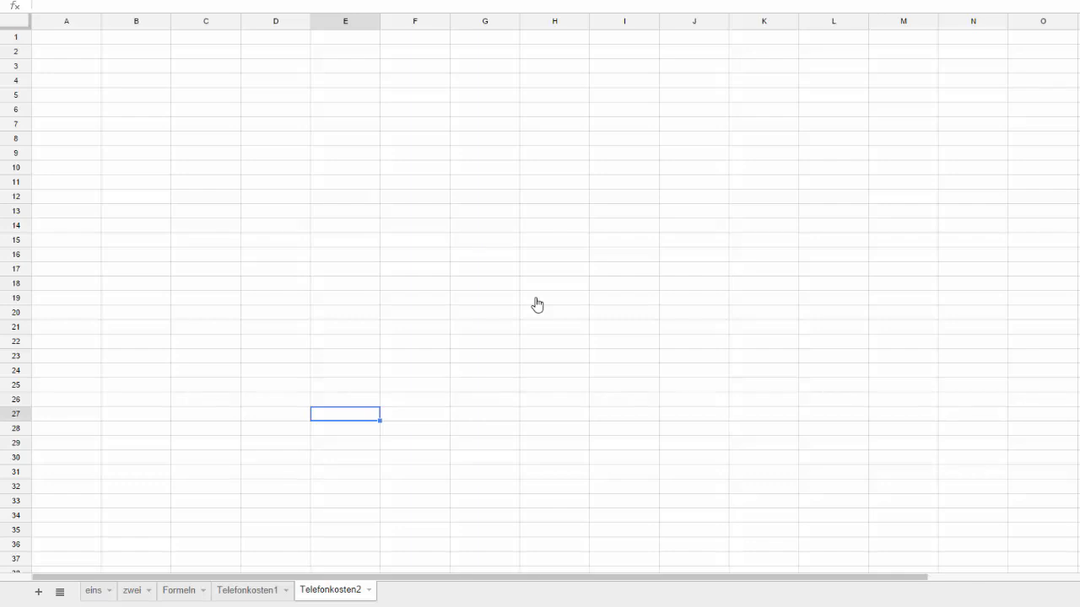
key("ctrl+Home")
key("Down")
key("shift+F10")
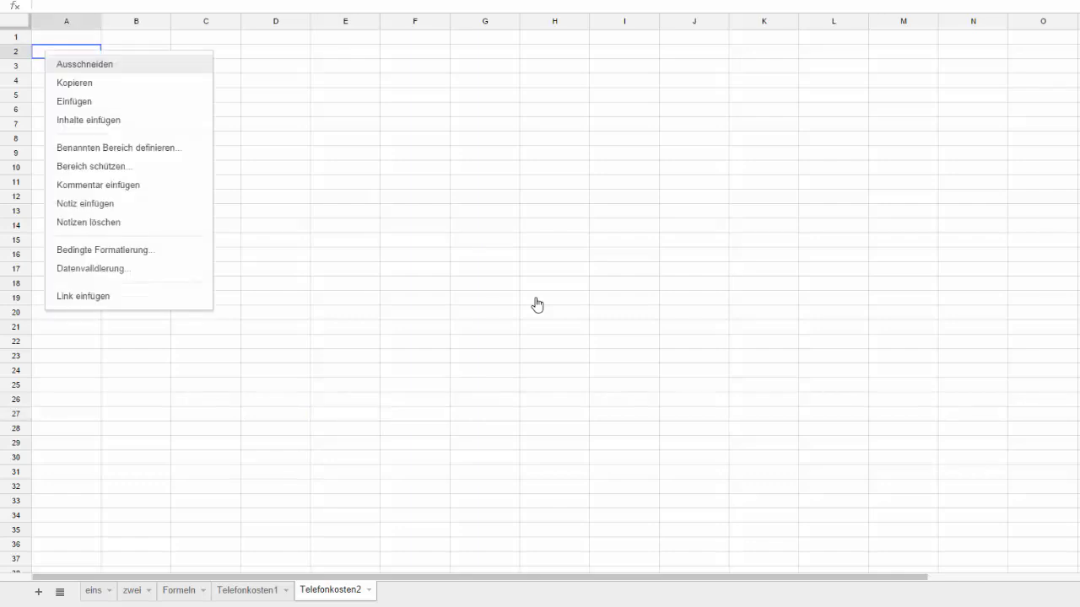
key("Down")
key("Down")
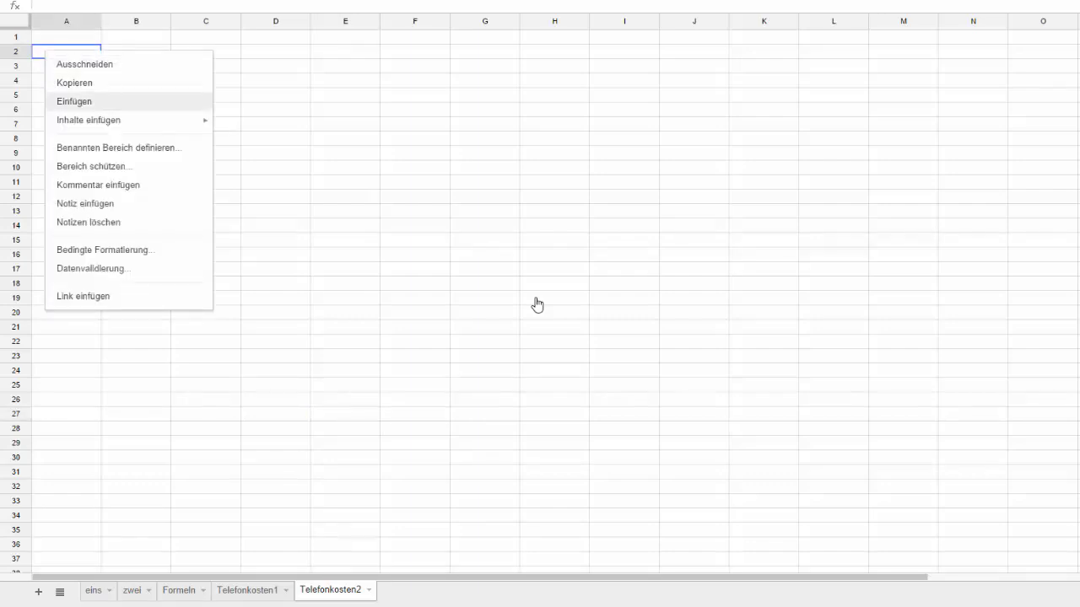
key("Return")
Adjust the widths of columns B, C and D to fit the headings Grundgebühr, Gesprächskosten and monatliche Gesamtkosten
key("Down")
key("Down")
key("Down")
key("Down")
key("Right")
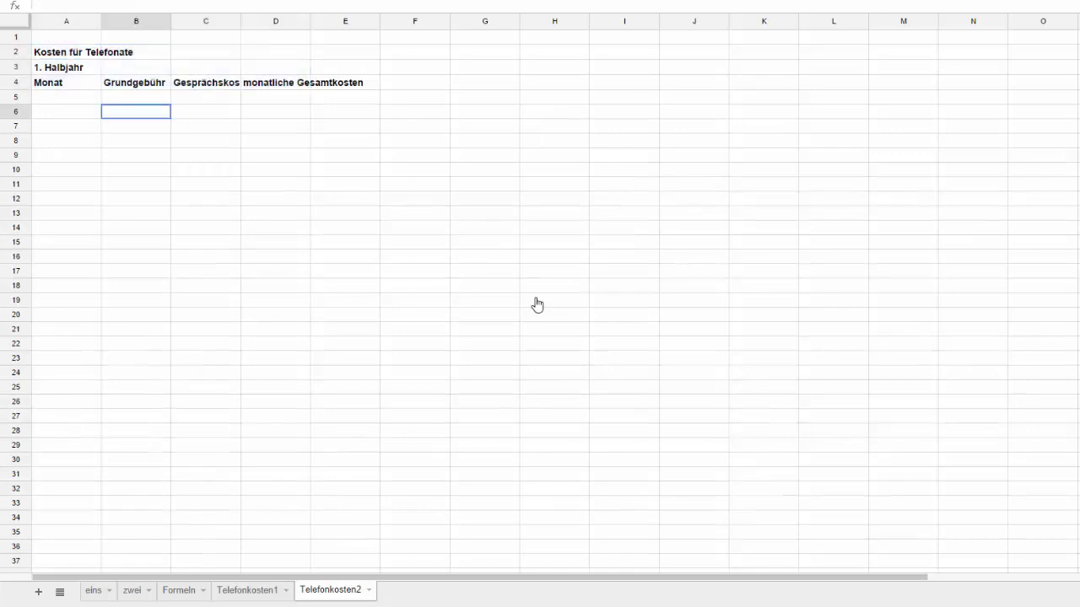
left_click_drag(170, 21, 167, 21)
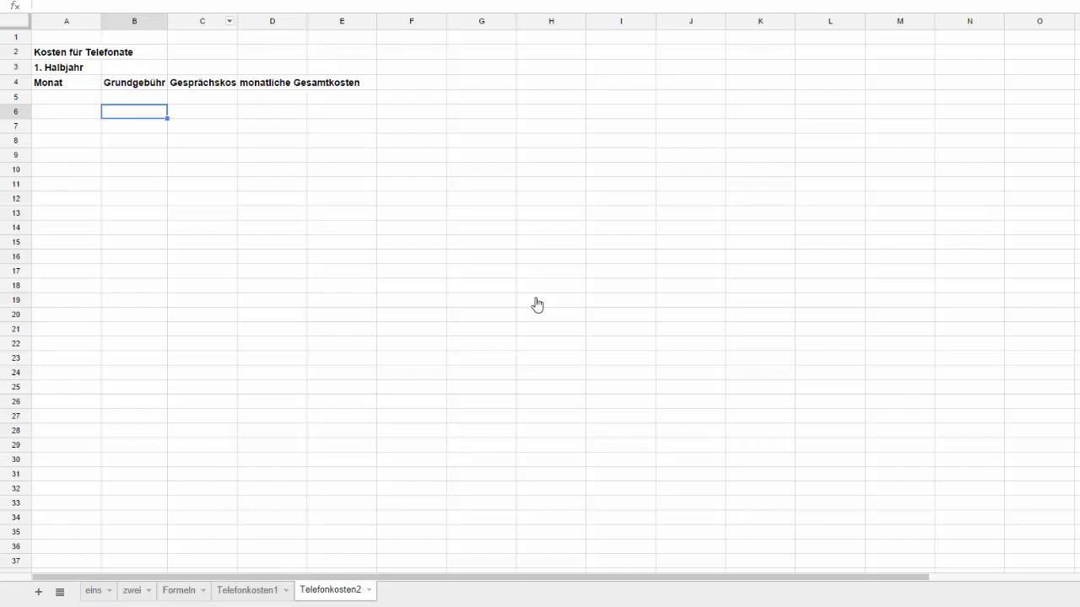
left_click_drag(236, 22, 253, 21)
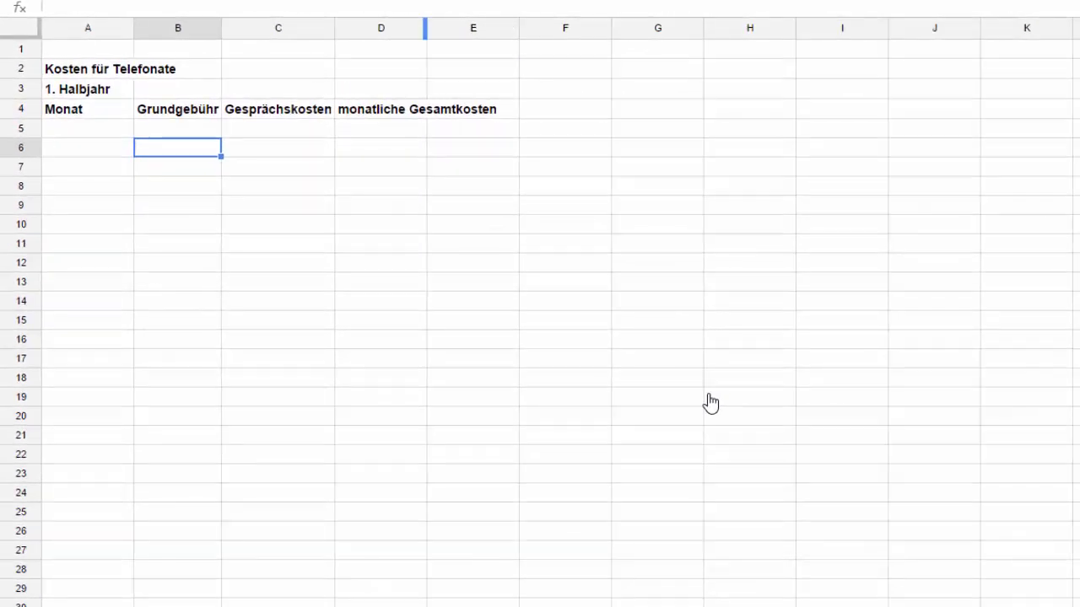
left_click_drag(426, 27, 500, 28)
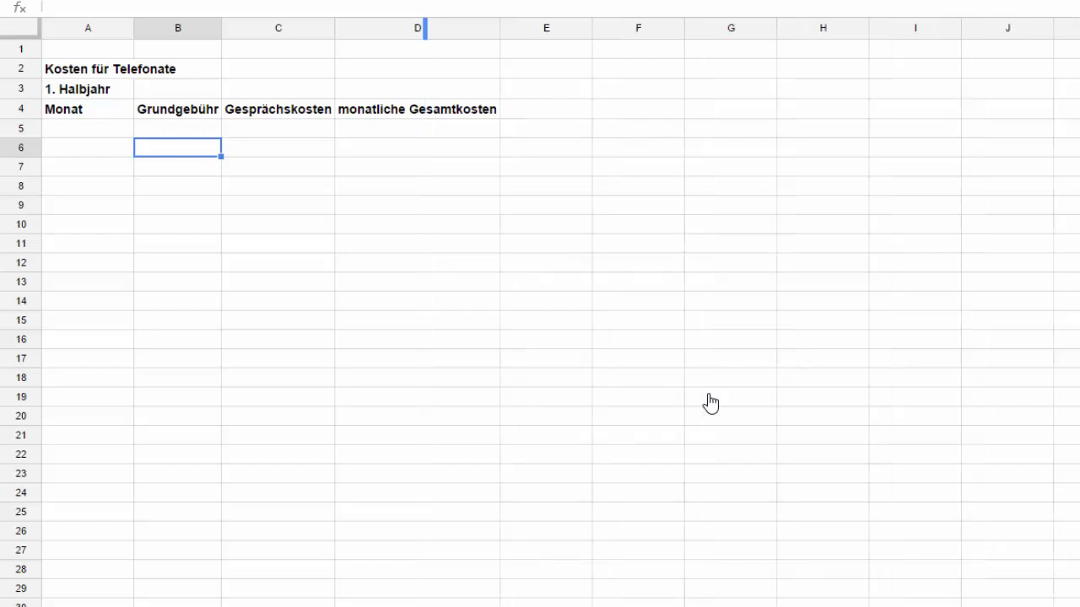
Change the subtitle in cell A3 to "2. Halbjahr"
key("Left")
key("Up")
key("Up")
key("Up")
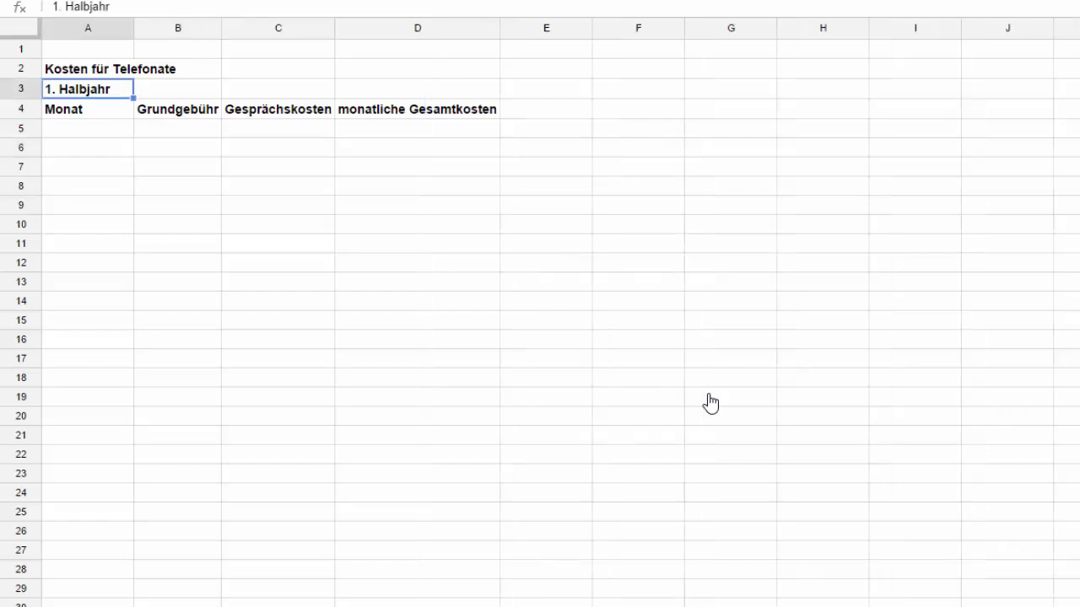
key("F2")
key("Home")
key("Right")
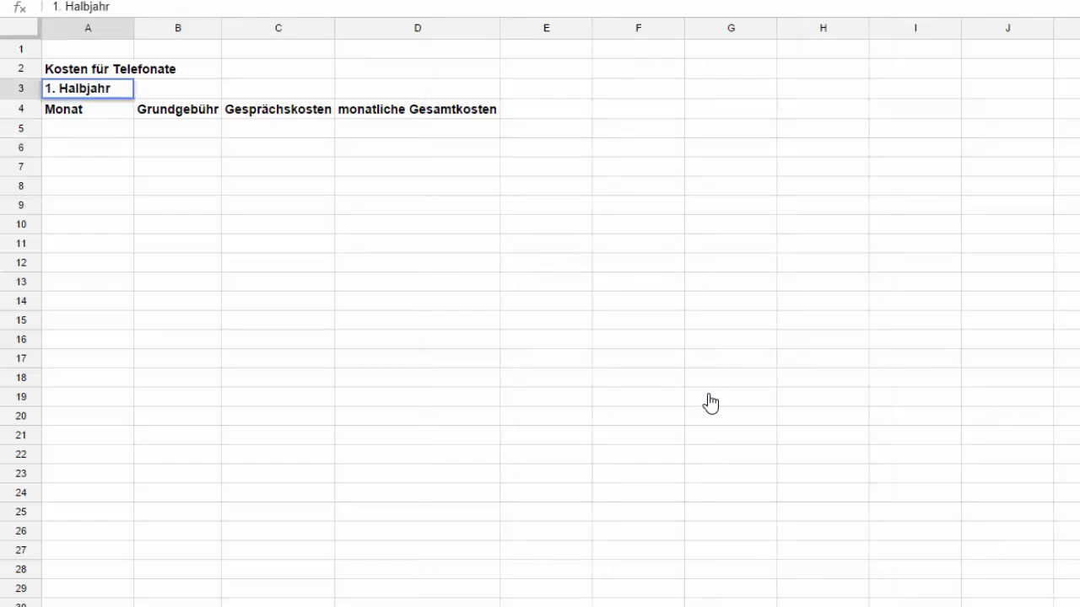
key("BackSpace")
type("2")
key("Return")
key("Down")
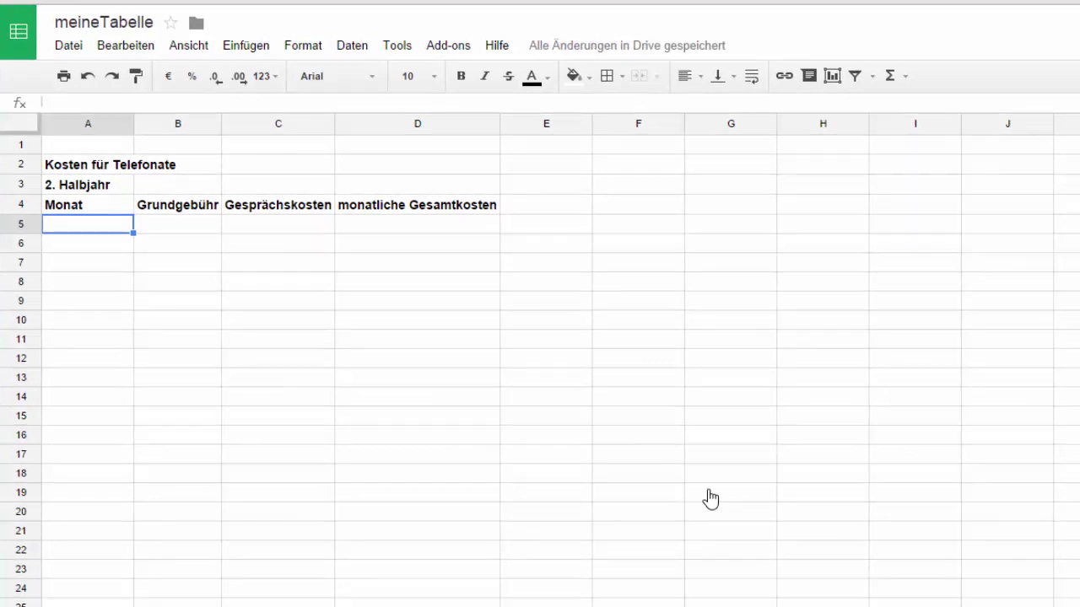
Enter the months Juli and August in cells A5 and A6 under the Monat heading
type("Juli")
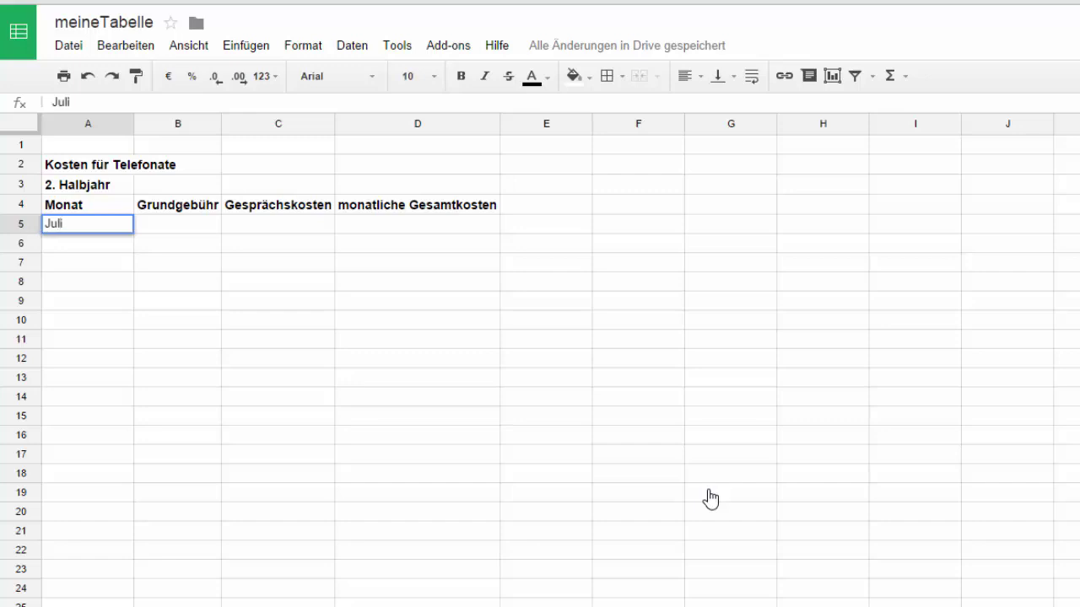
key("Return")
type("August")
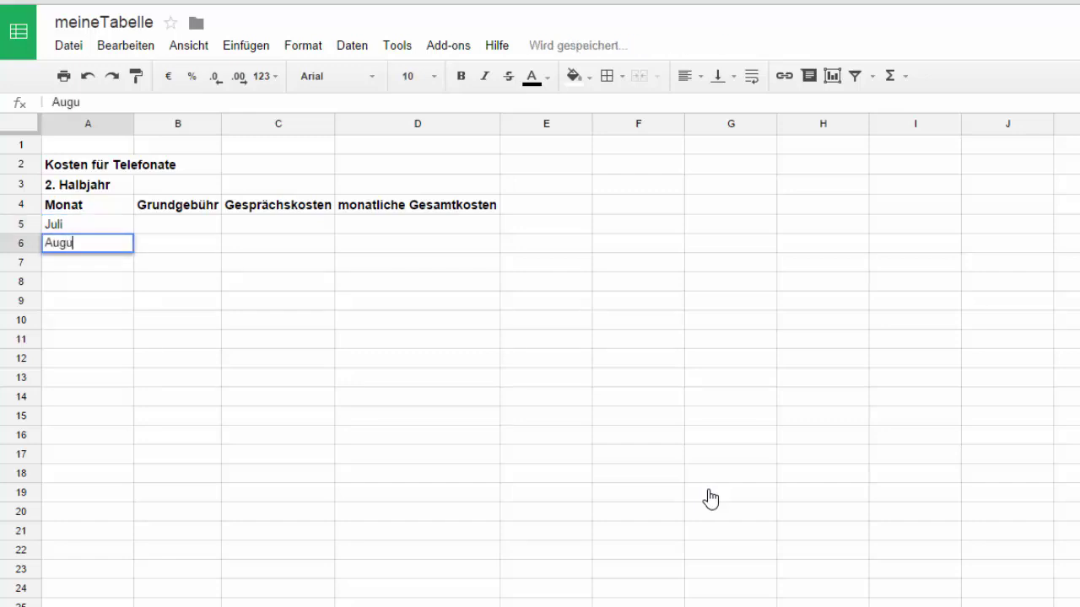
key("Return")
Extend the month series from A5:A6 down to cell A10, filling in September through Dezember
key("Up")
key("Up")
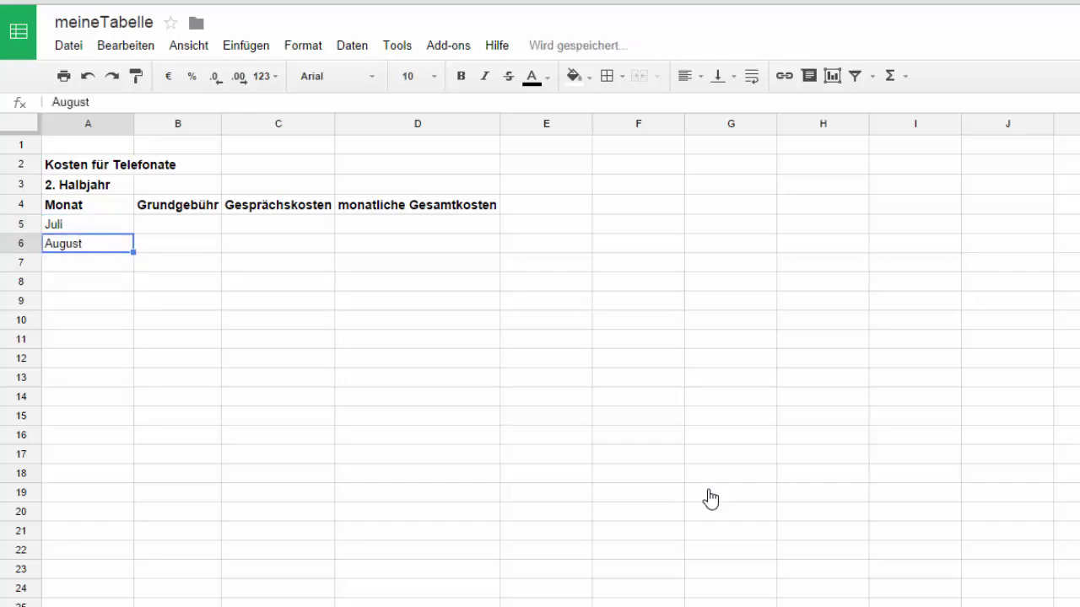
key("shift+Down")
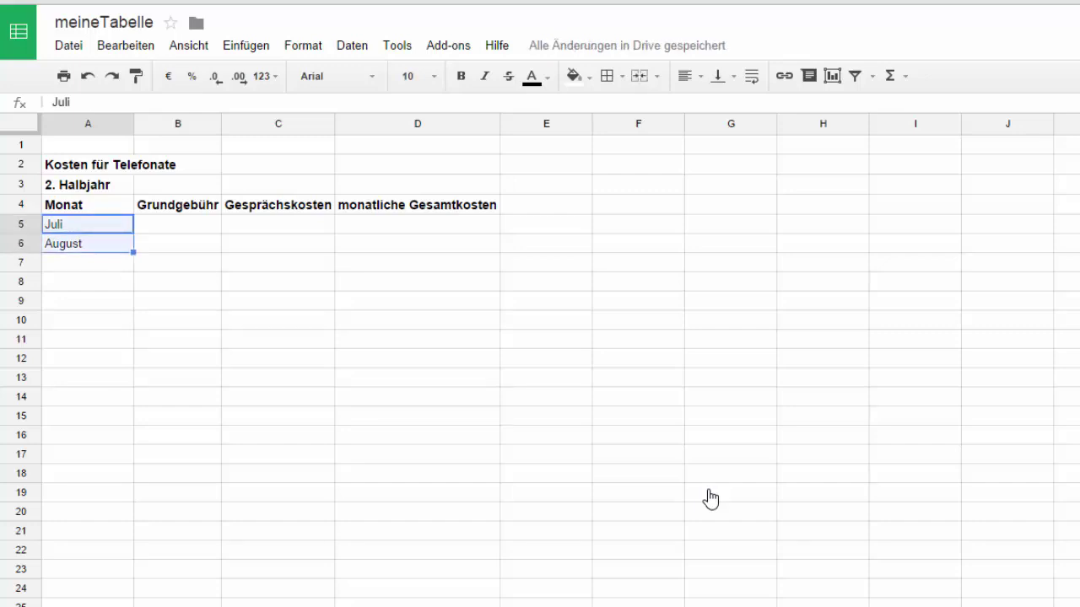
left_click_drag(133, 252, 109, 323)
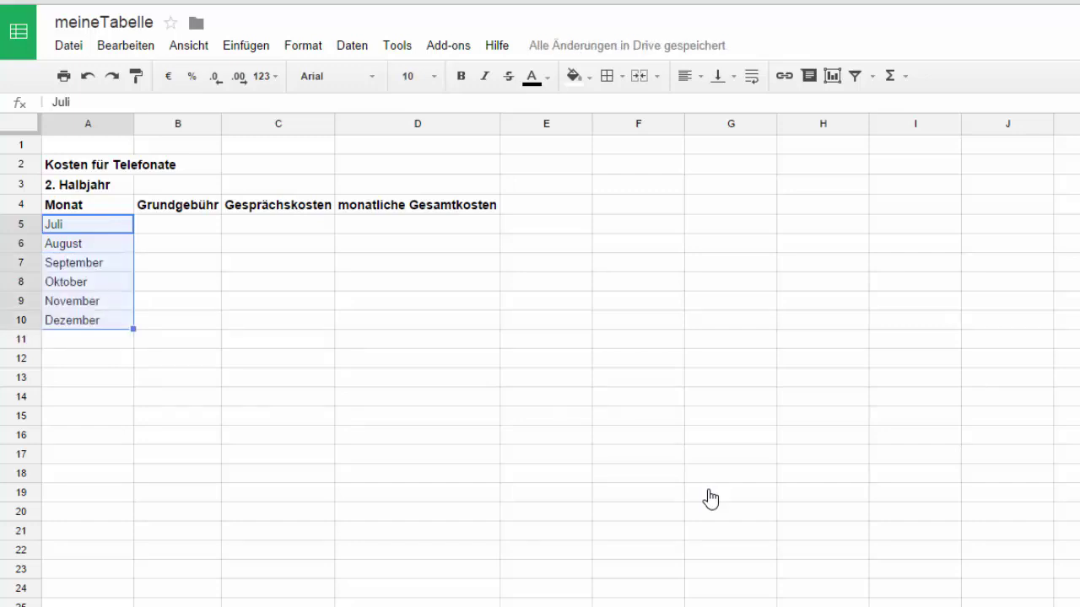
Enter the row label Gesamtsumme in cell A11 below Dezember
left_click(87, 339)
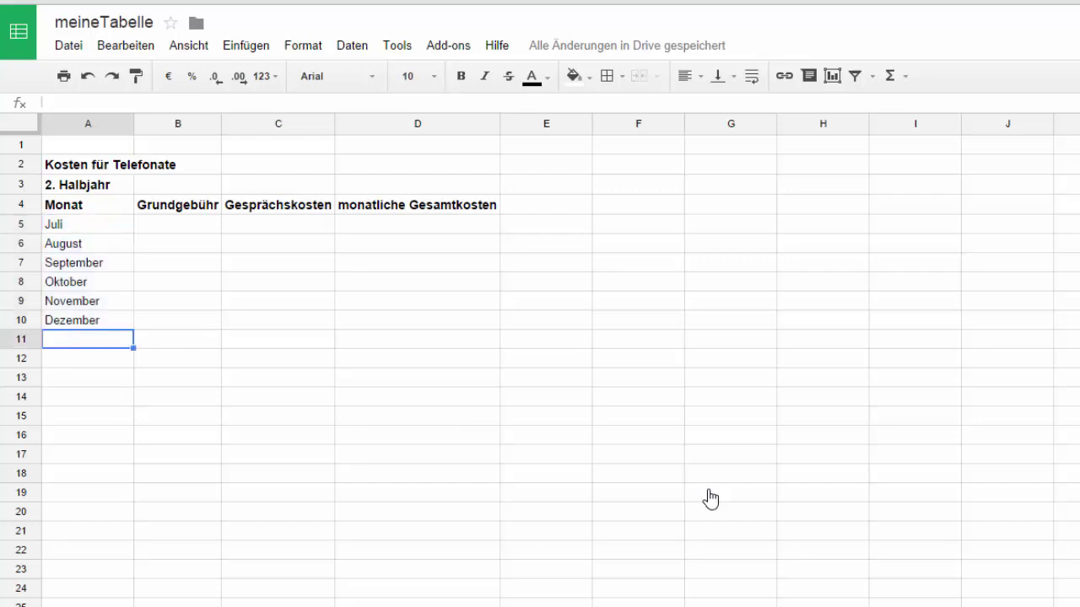
type("Ges")
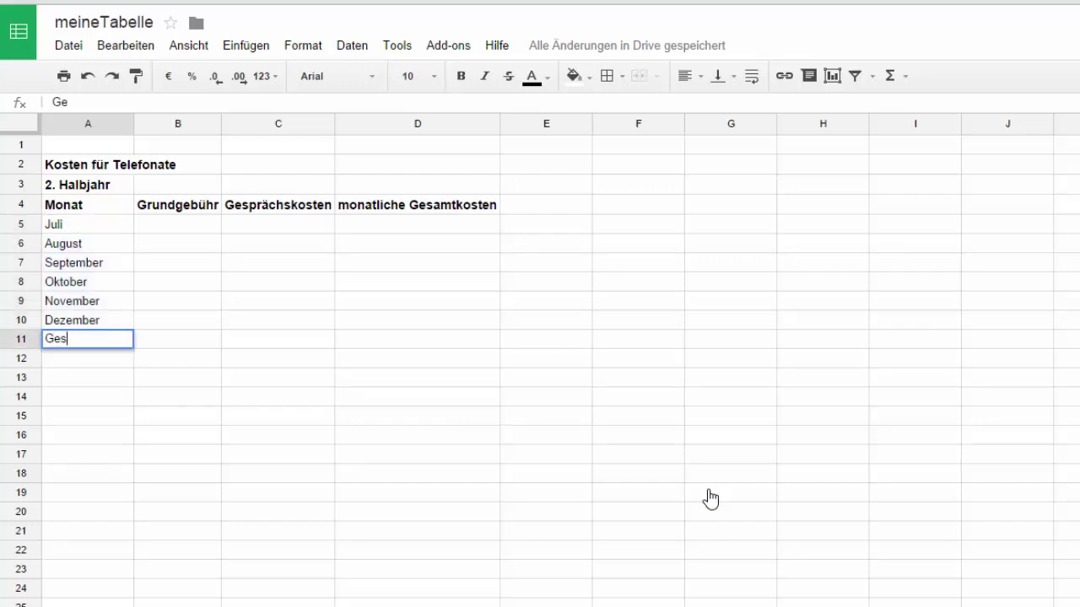
type("amtsummer")
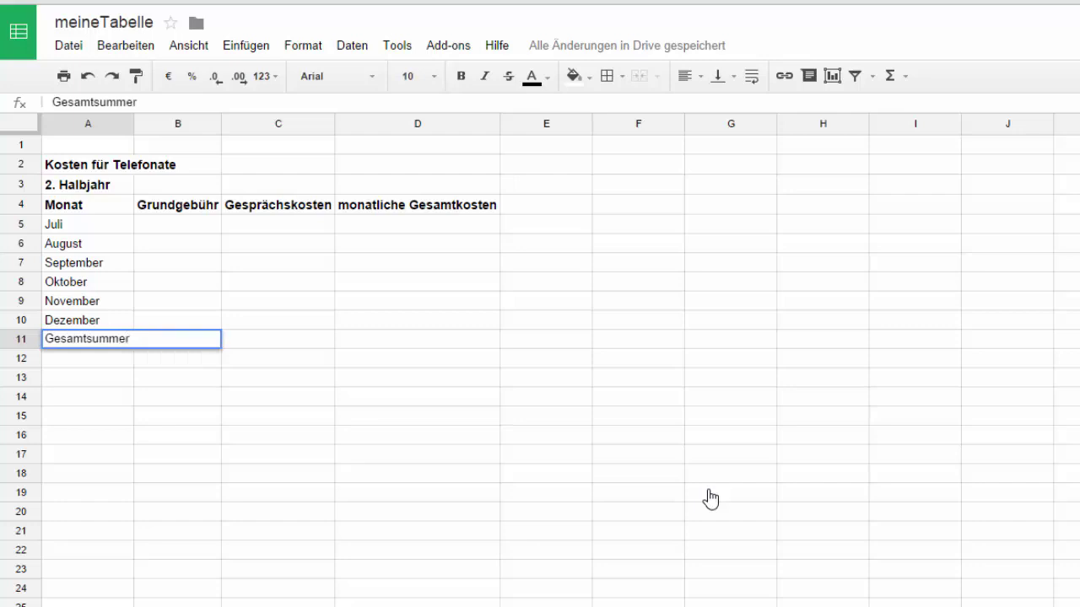
key("BackSpace")
key("Down")
key("Down")
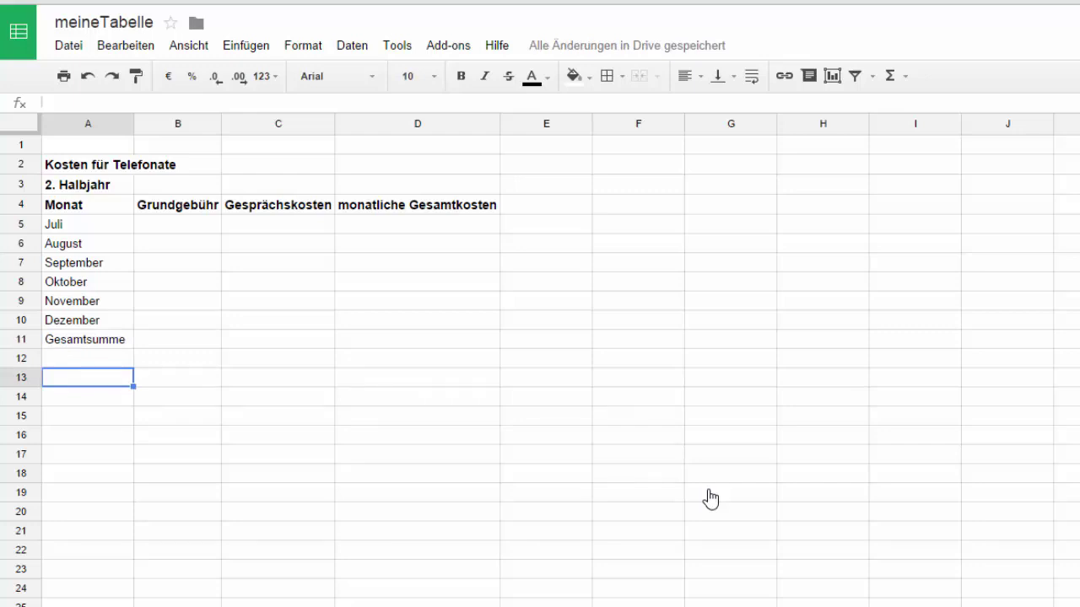
Enter the Grundgebühr values 14 for Juli in B5 and 13 for August in B6
key("Up")
key("Up")
key("Up")
key("Up")
key("Up")
key("Up")
key("Up")
key("Up")
key("Right")
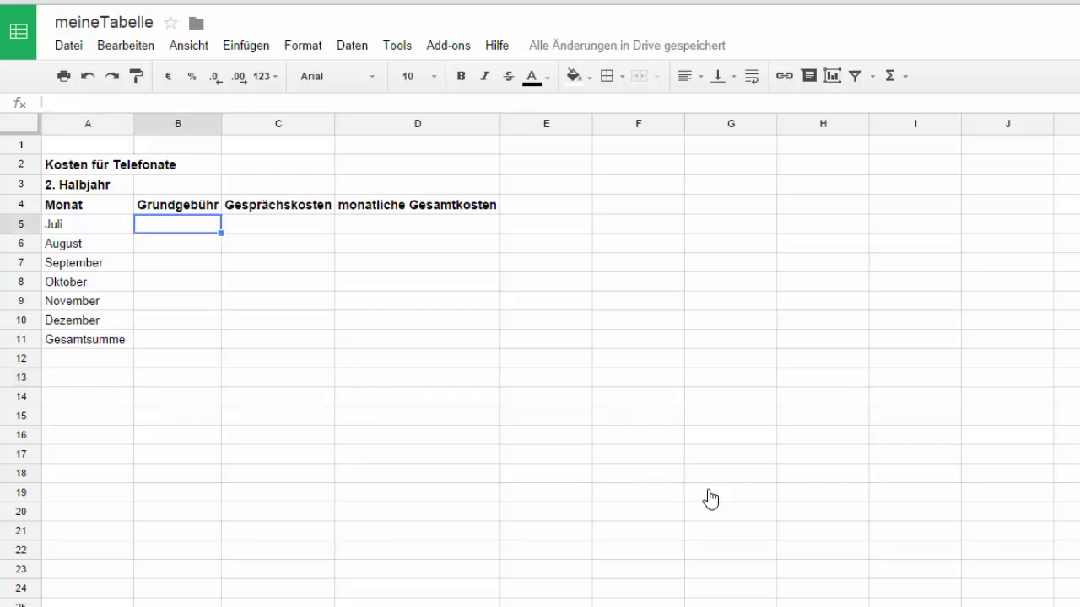
type("14")
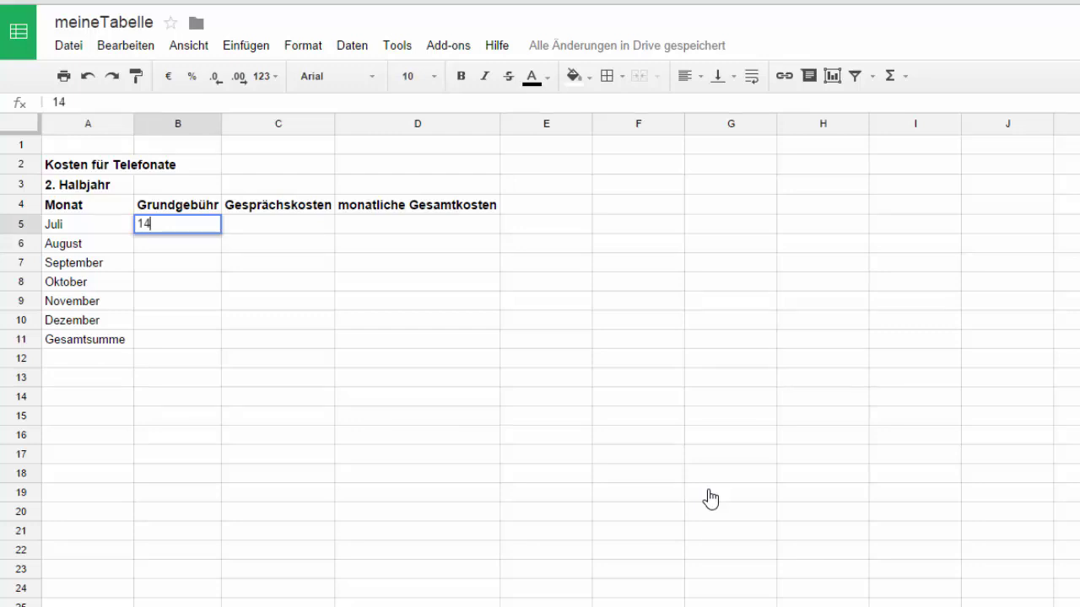
key("Return")
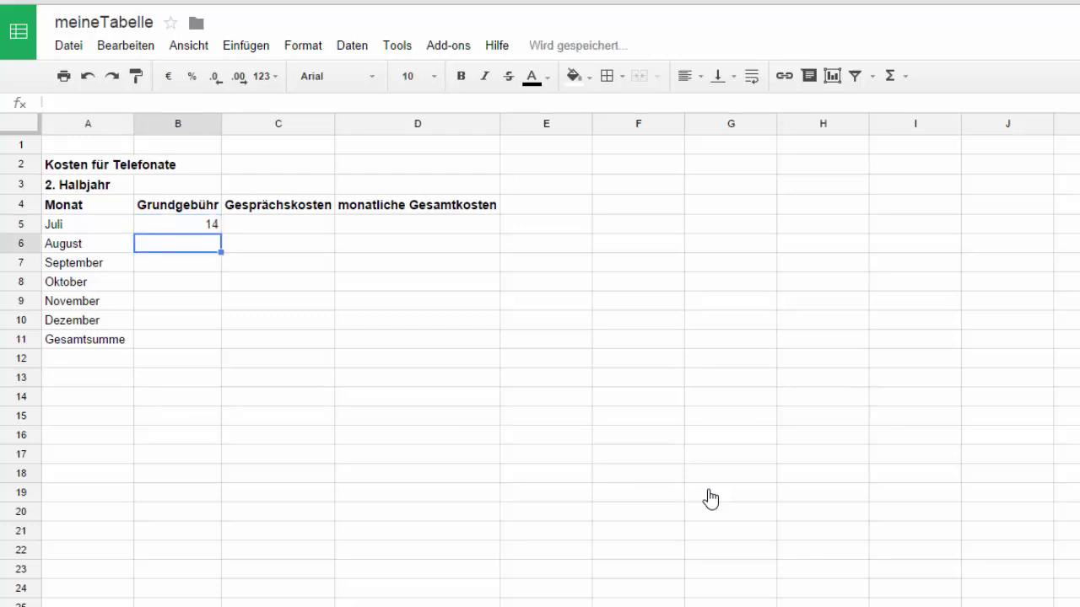
type("13")
key("Return")
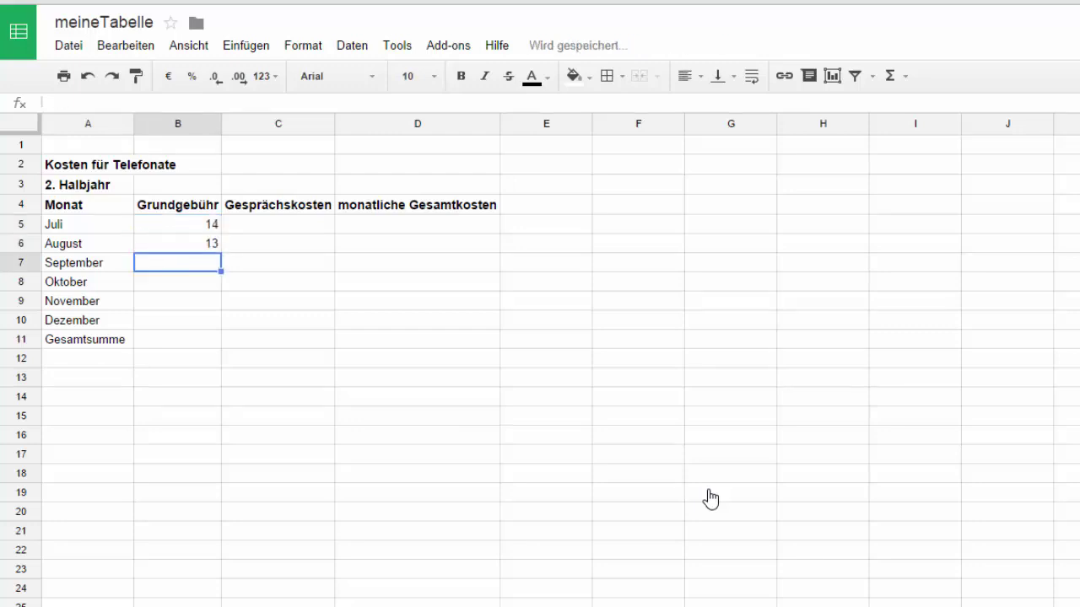
type("12")
key("Return")
type("11")
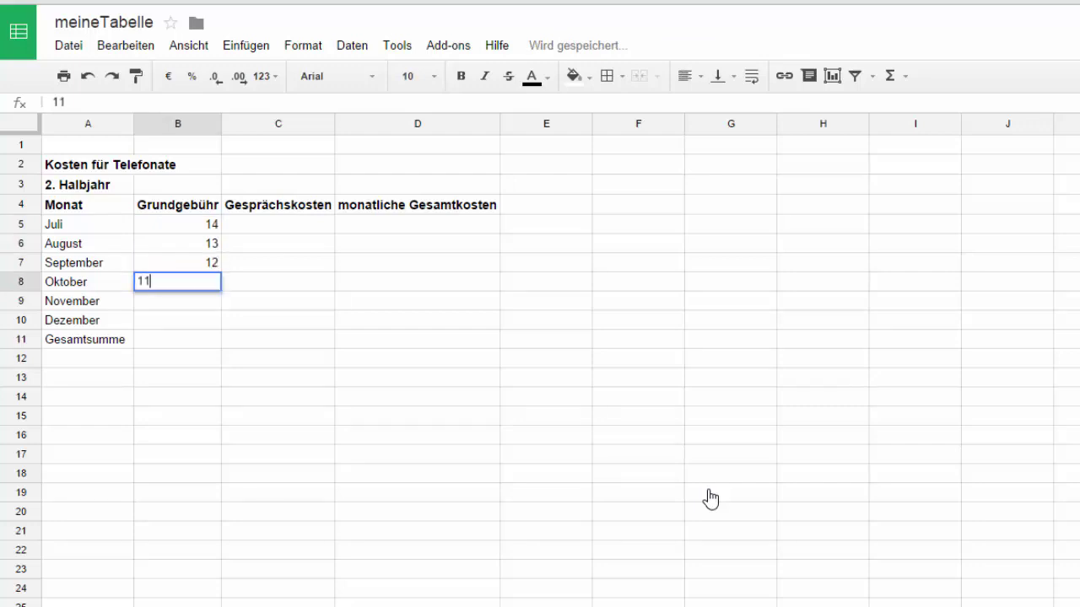
key("Return")
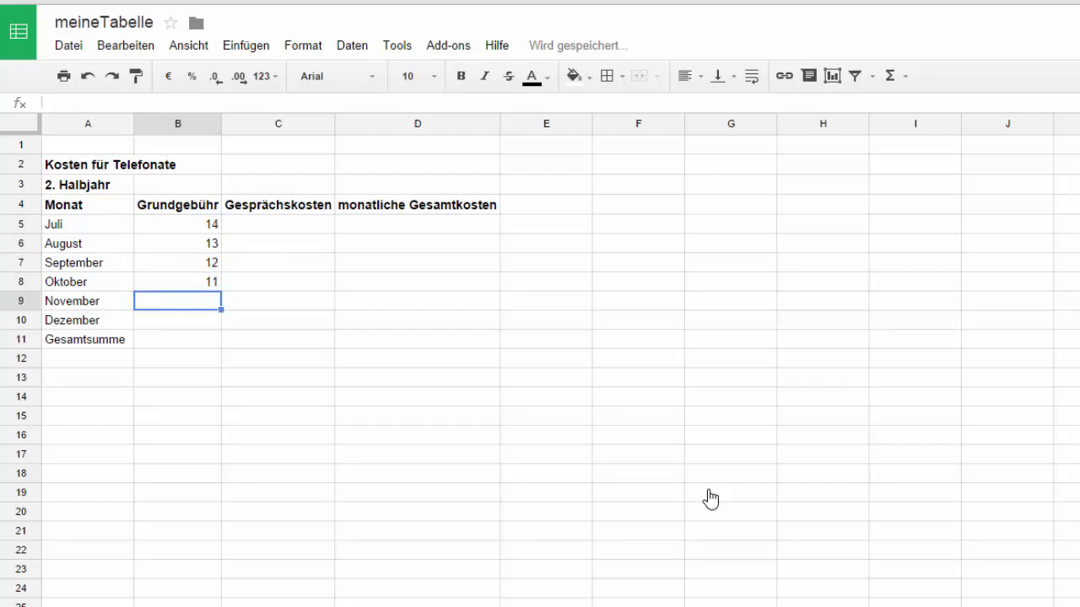
key("Up")
key("Up")
key("Up")
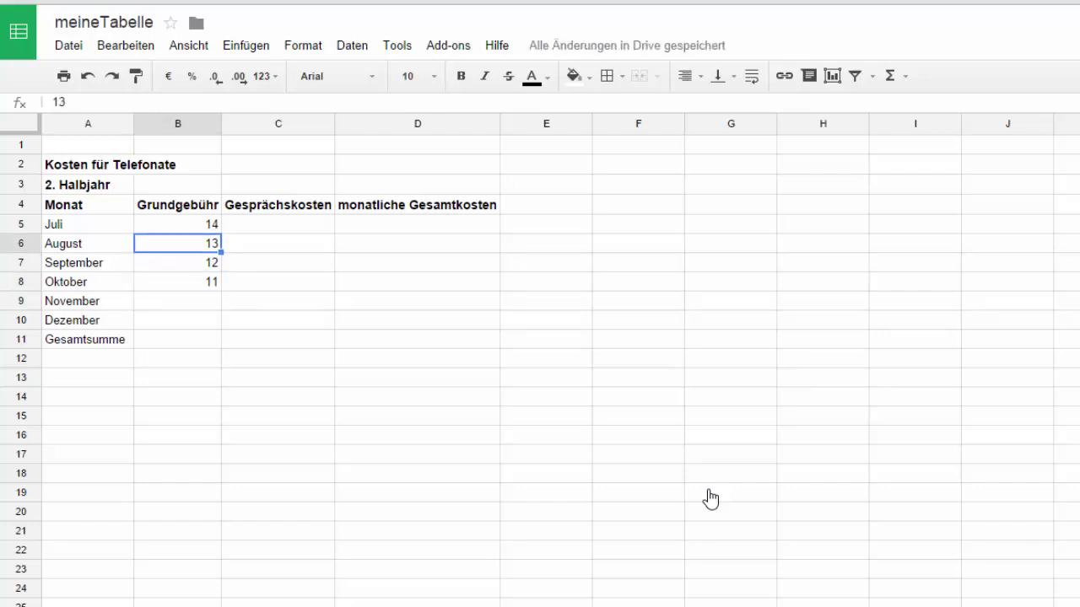
key("shift+Down")
key("shift+Down")
key("Up")
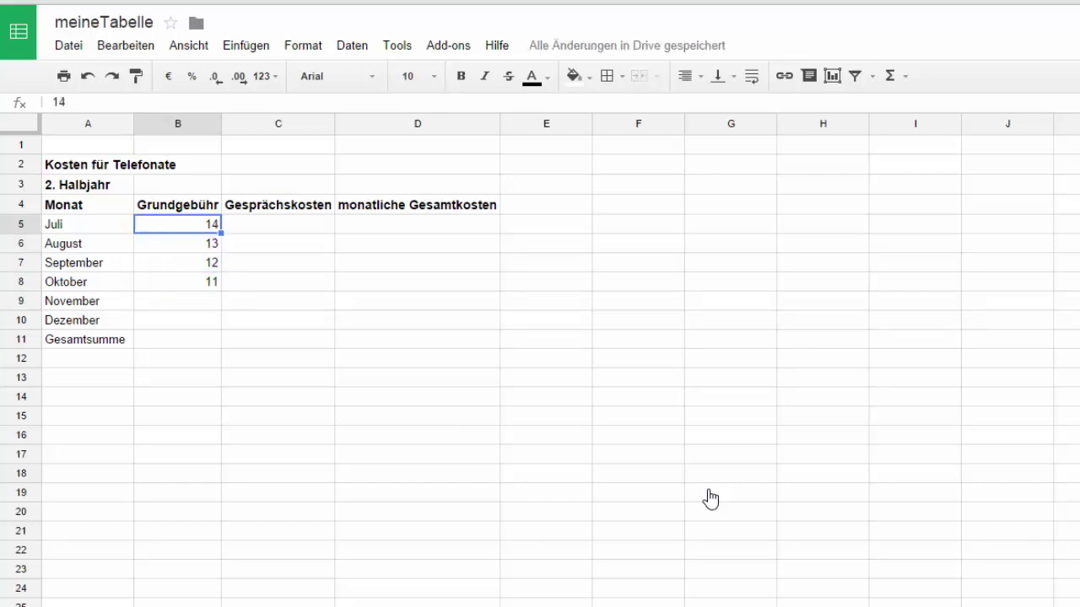
key("Down")
key("Down")
key("shift+Down")
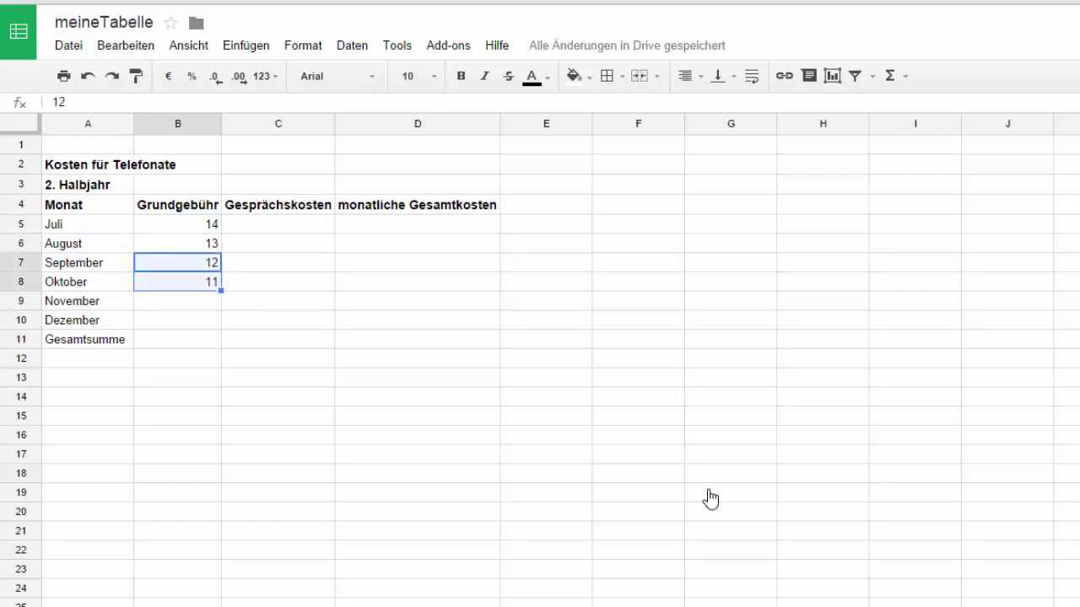
key("Delete")
Extend the Grundgebühr series from B5:B6 down to cell B10 for September through Dezember
key("Up")
key("Up")
key("shift+Down")
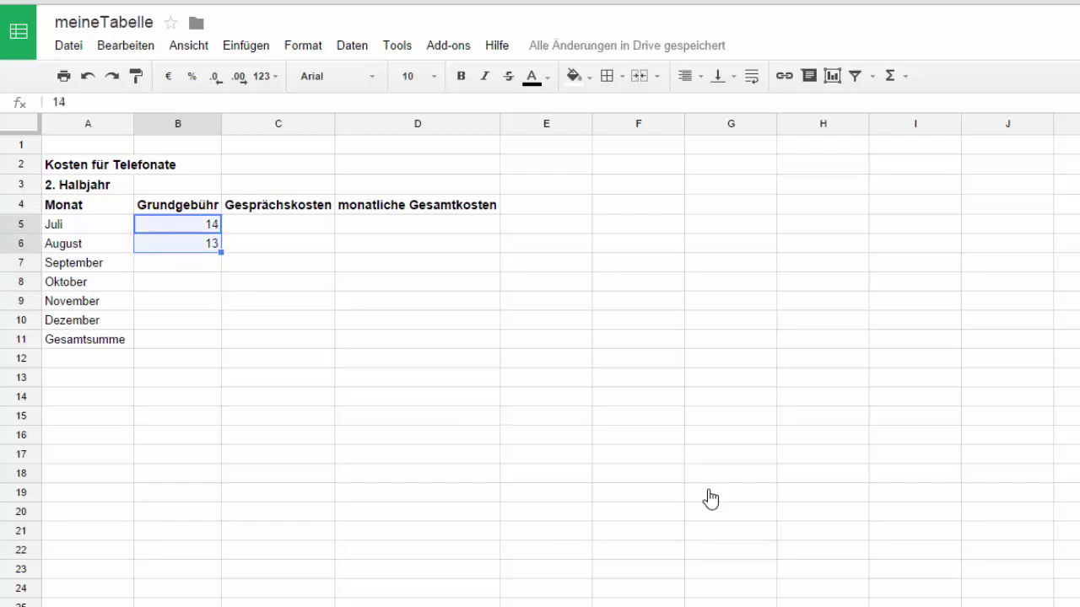
left_click_drag(220, 252, 177, 267)
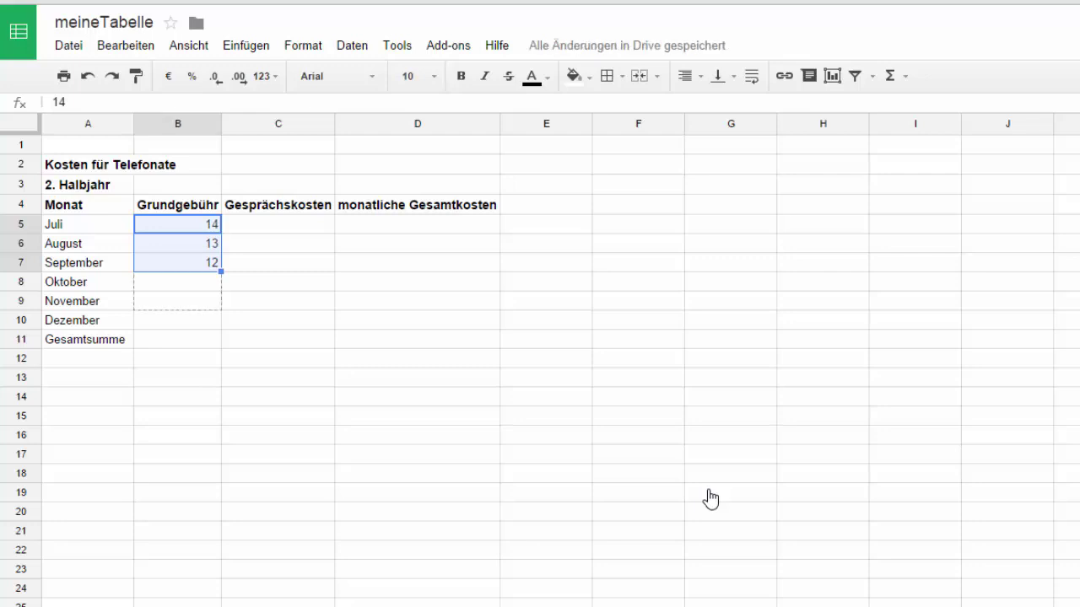
left_click_drag(182, 321, 182, 324)
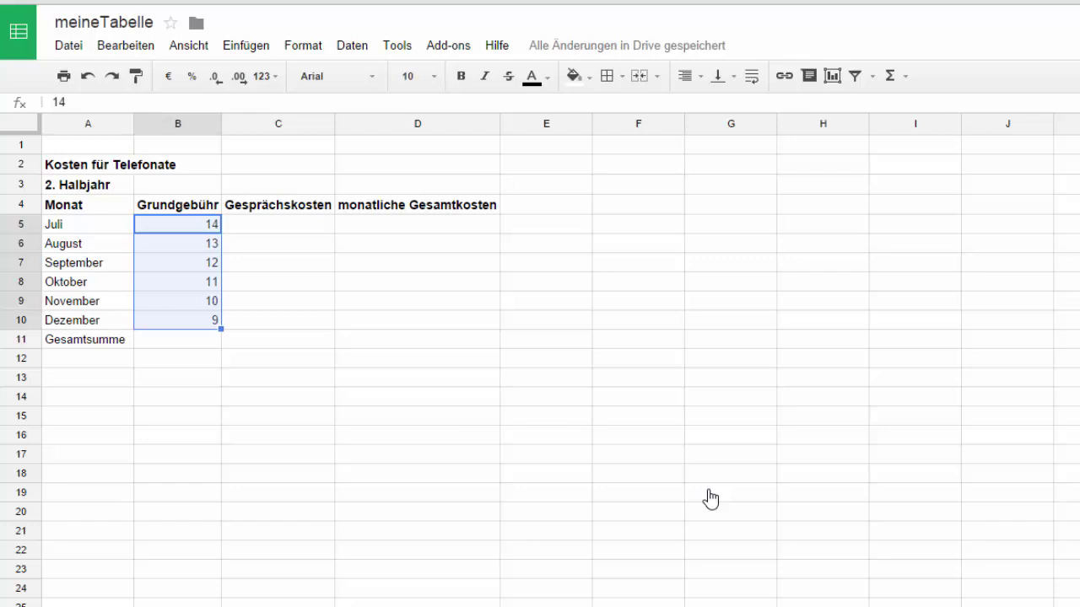
Enter the Gesprächskosten values 25 for Juli in C5 and 23 for August in C6
key("Right")
key("Return")
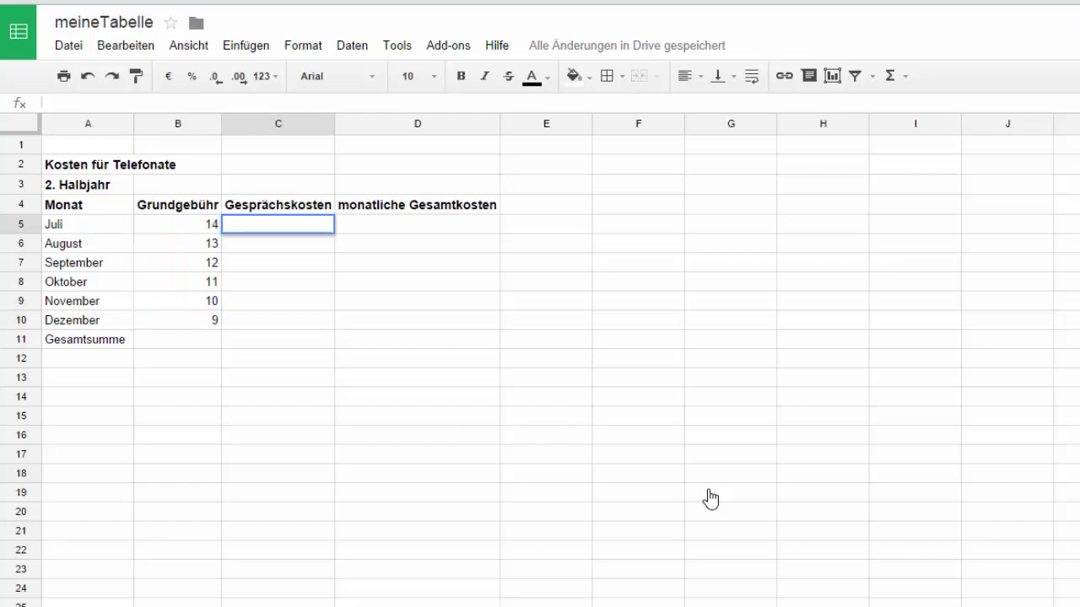
type("25")
key("Return")
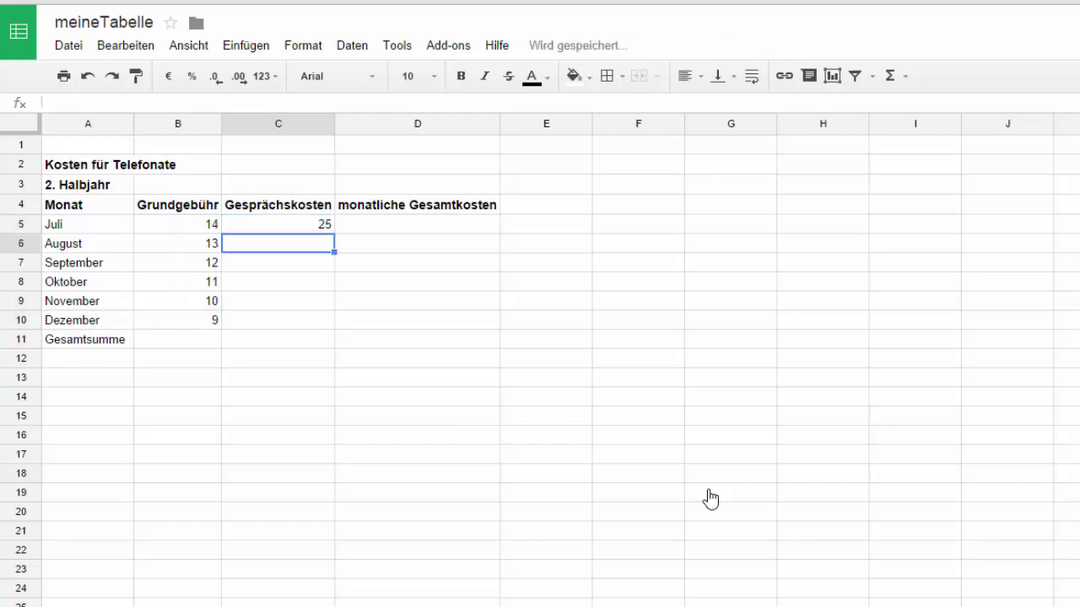
type("23")
key("Return")
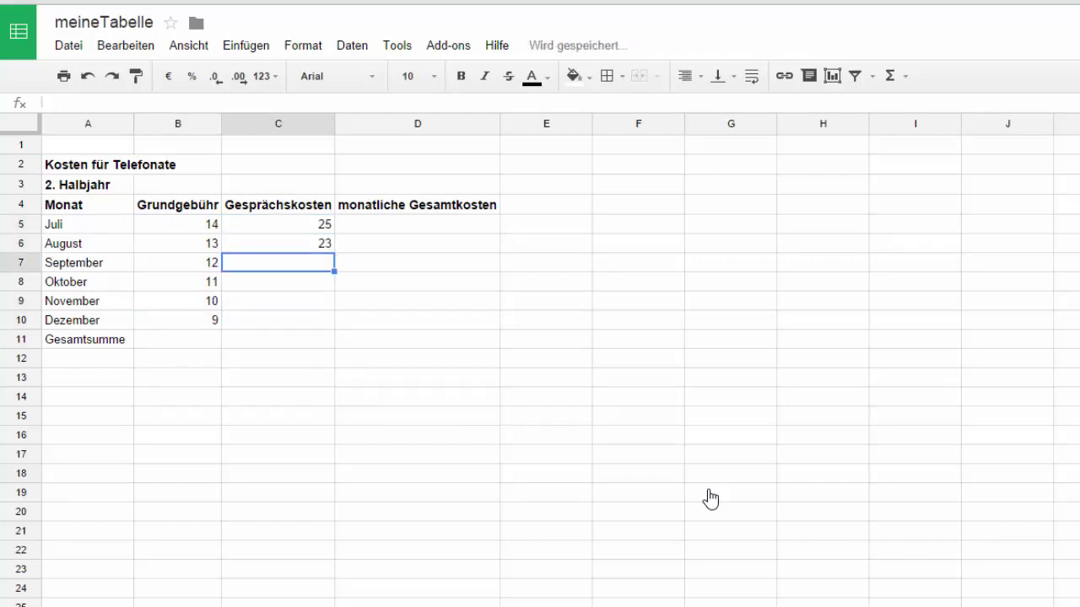
type("21")
key("Return")
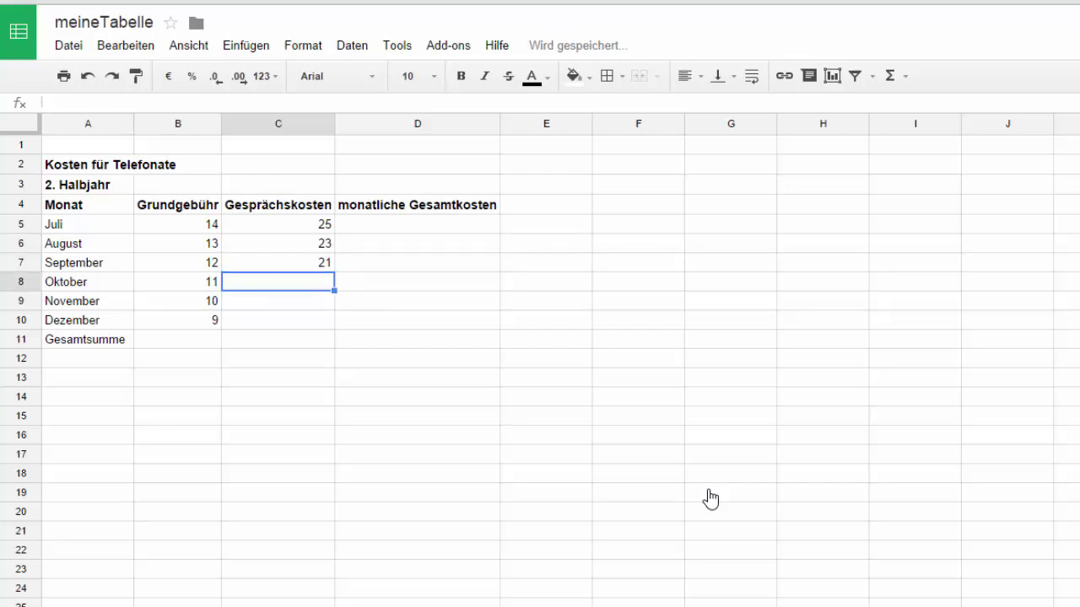
type("19")
key("Return")
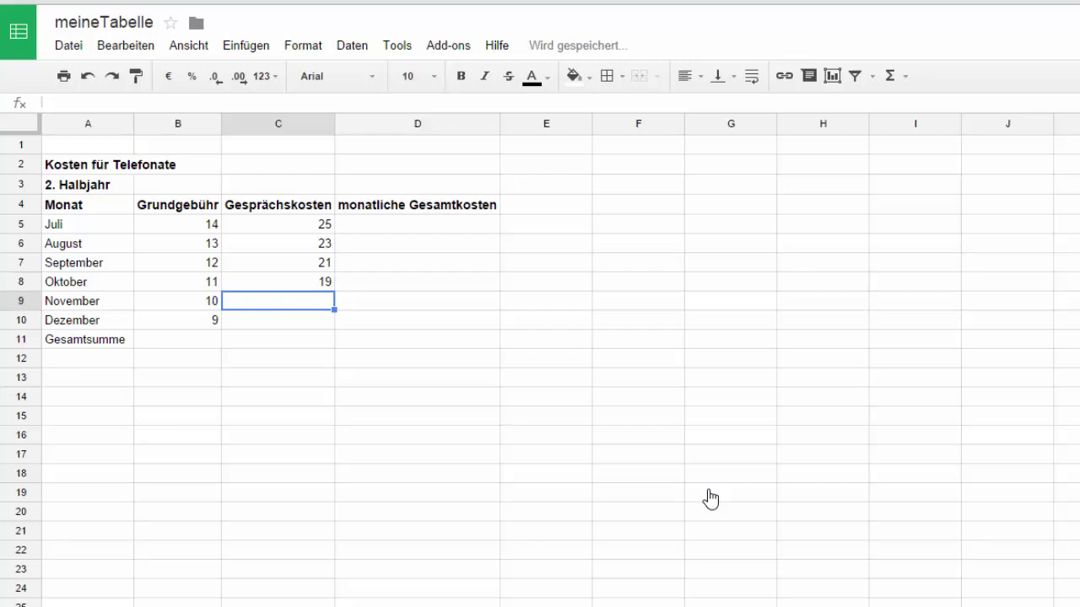
key("Up")
key("Up")
key("Up")
key("shift+Down")
key("shift+Down")
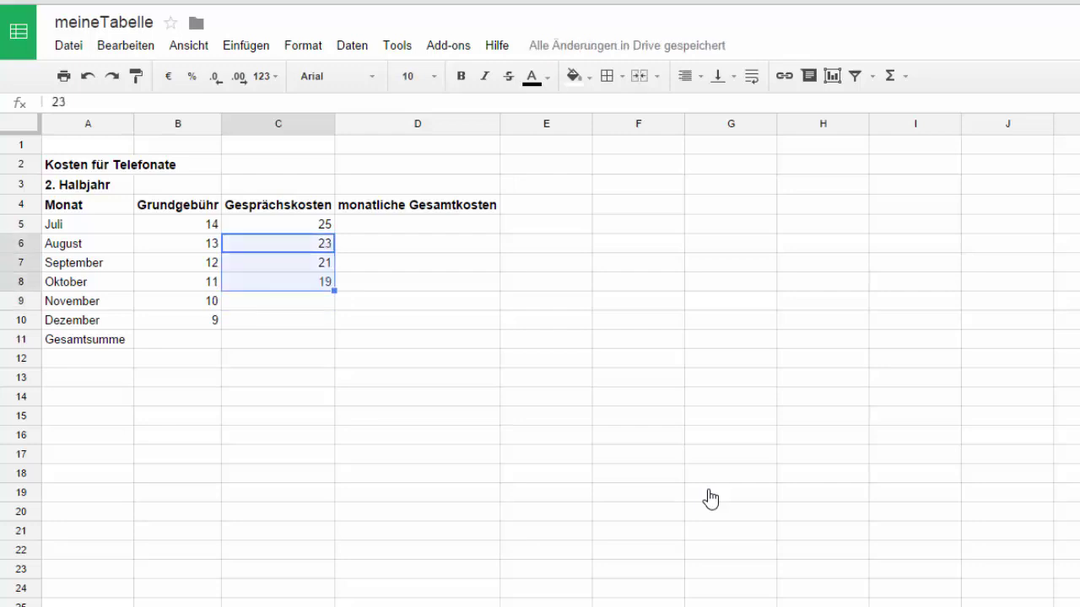
key("Down")
key("shift+Down")
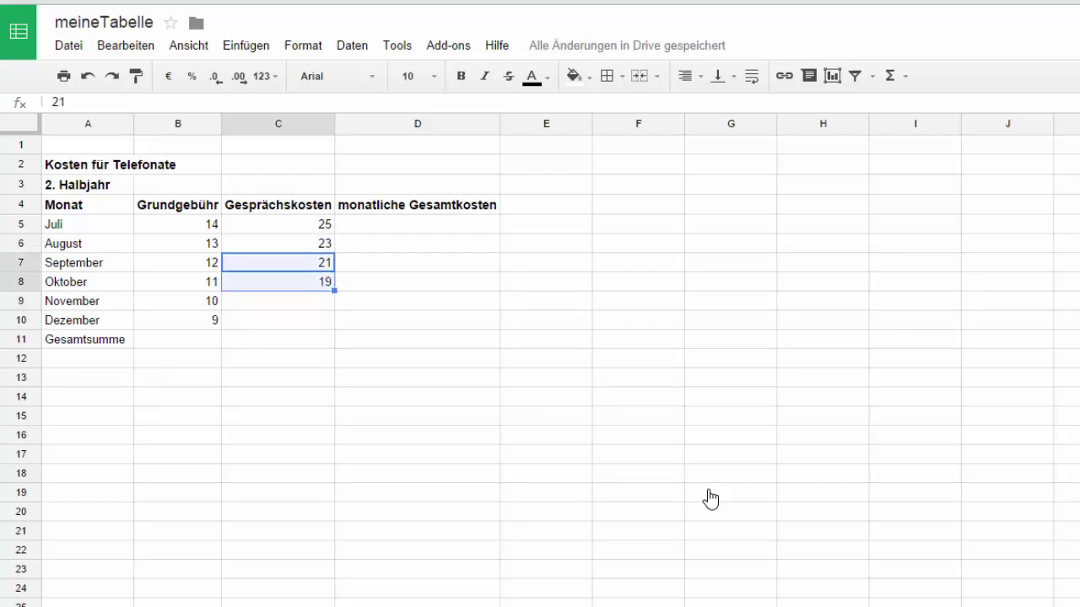
key("Delete")
Extend the Gesprächskosten series from C5:C6 down to cell C10 for September through Dezember
key("Up")
key("Up")
key("shift+Down")
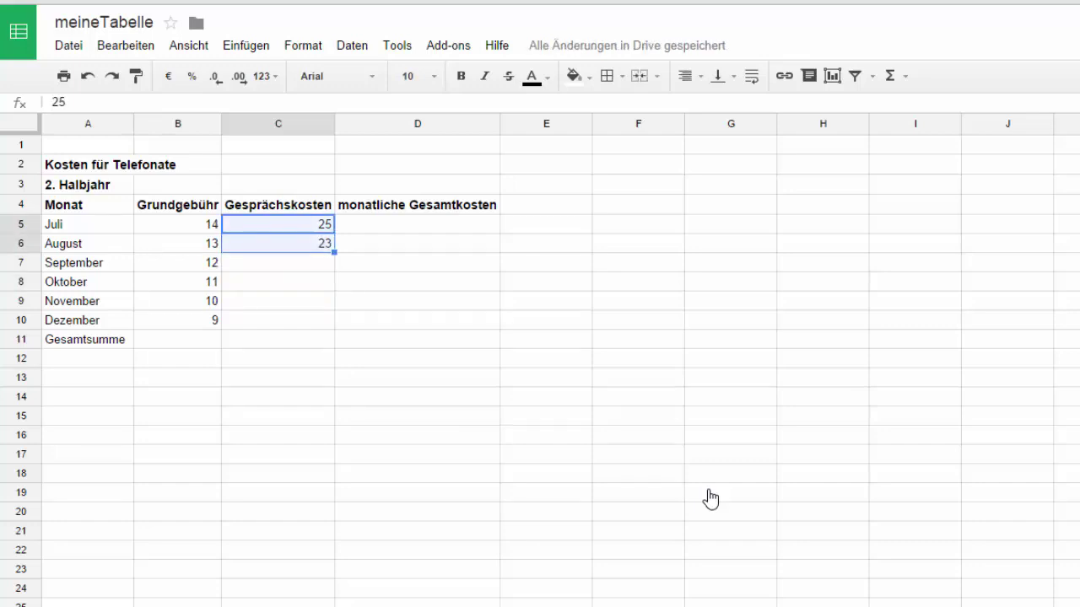
left_click_drag(334, 305, 334, 325)
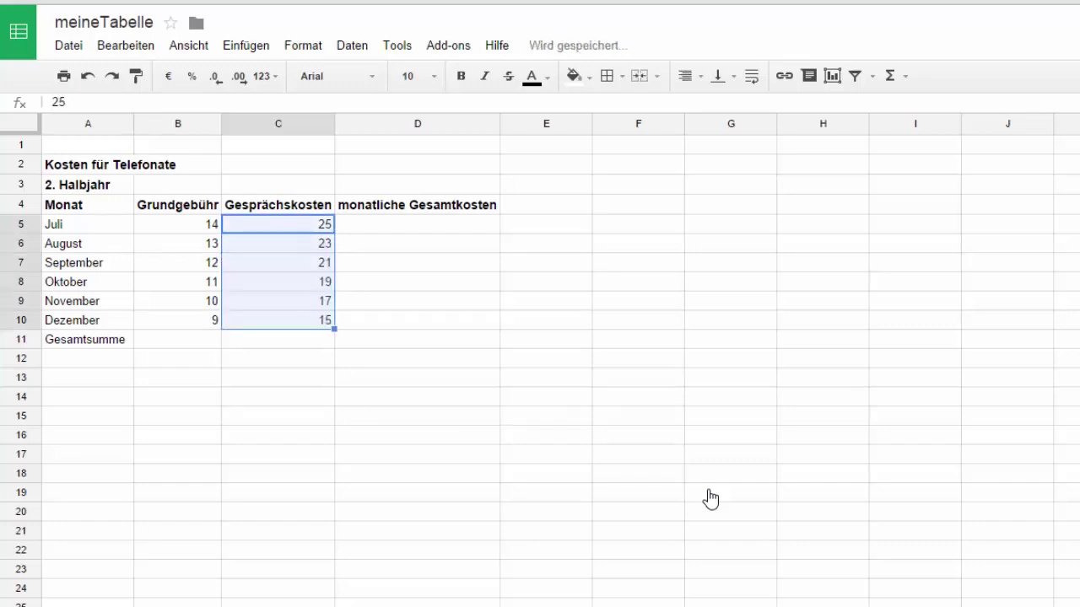
Enter the formula =B5+C5 in cell D5 to calculate the monatliche Gesamtkosten for Juli
key("Down")
key("Down")
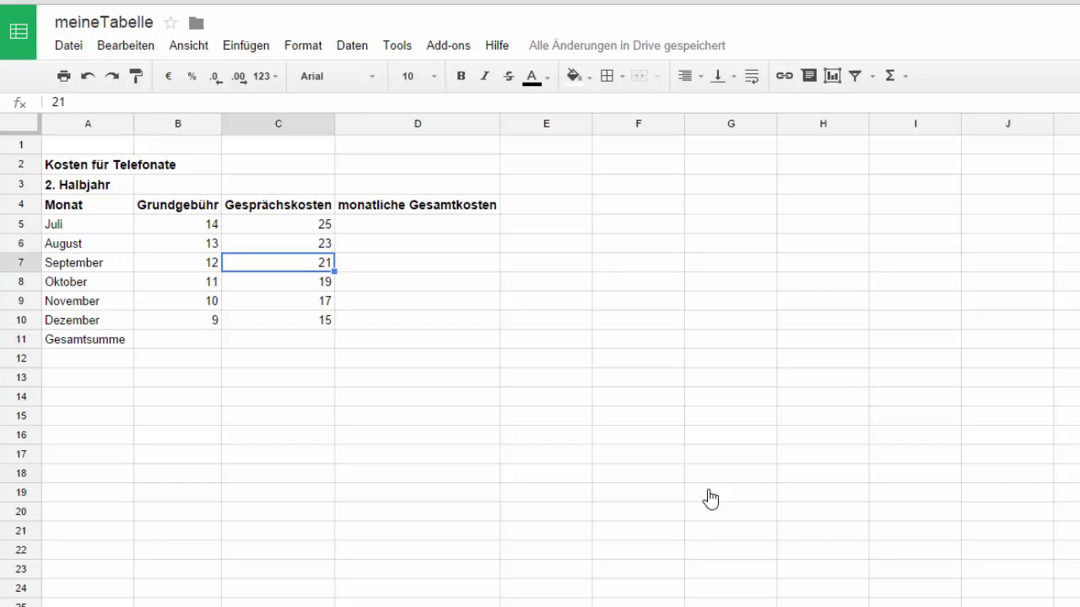
key("Up")
key("Up")
key("Right")
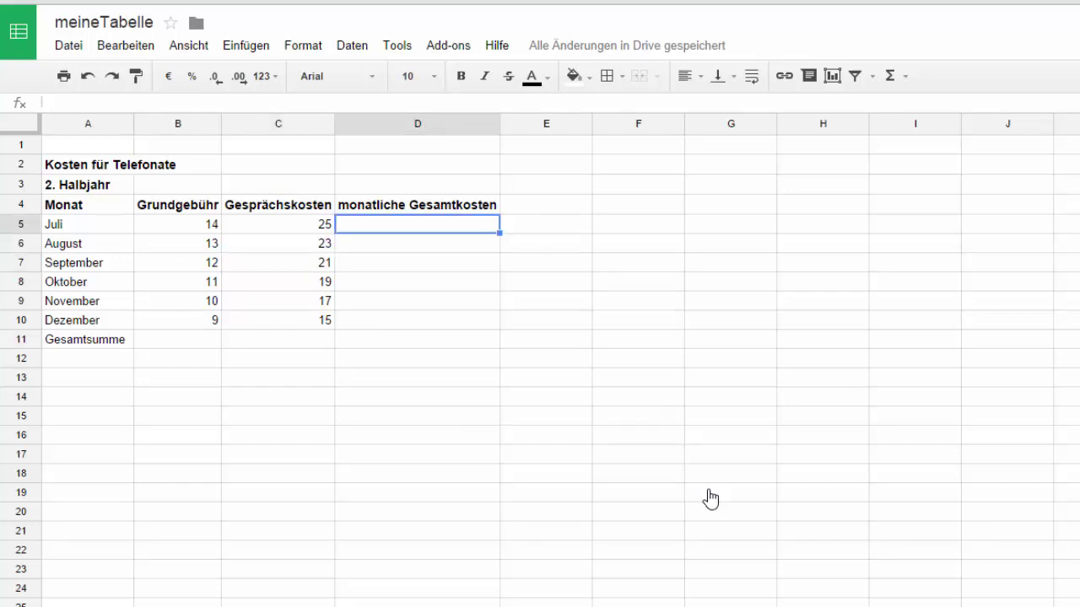
type("=")
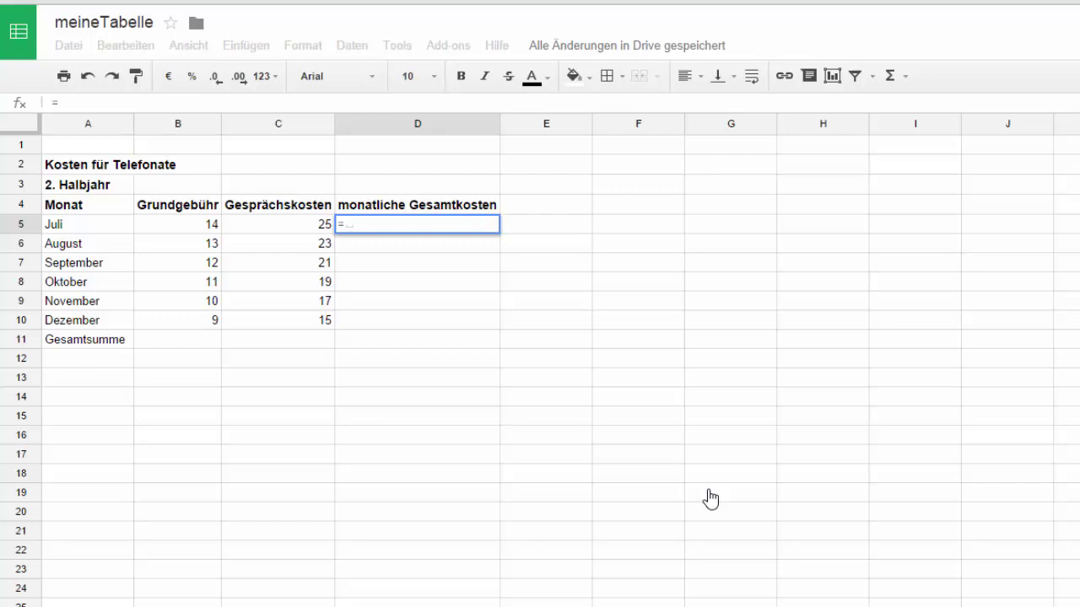
type("B5")
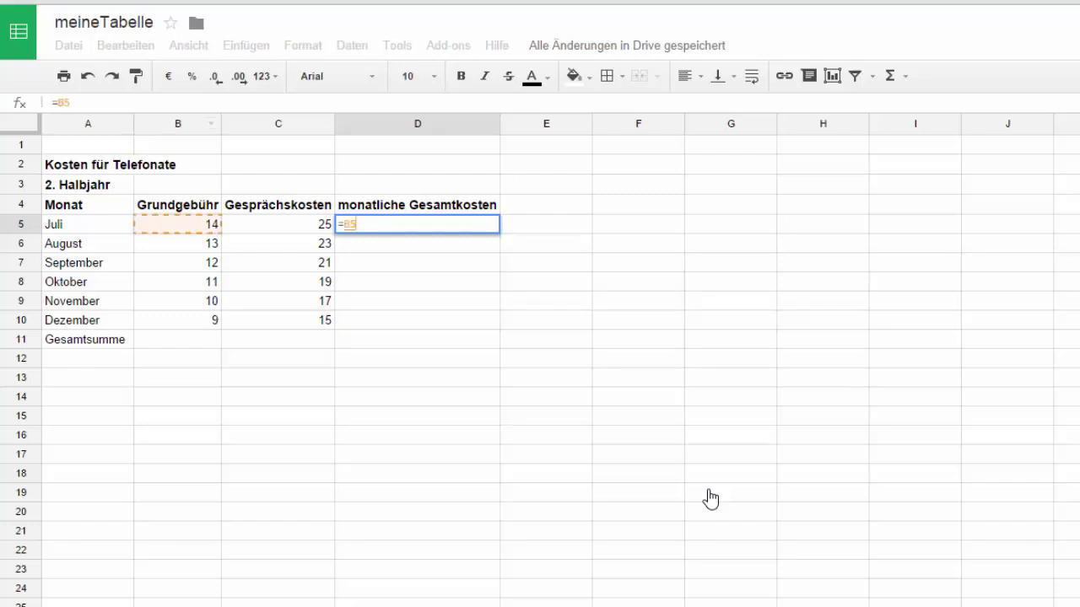
type("+C5")
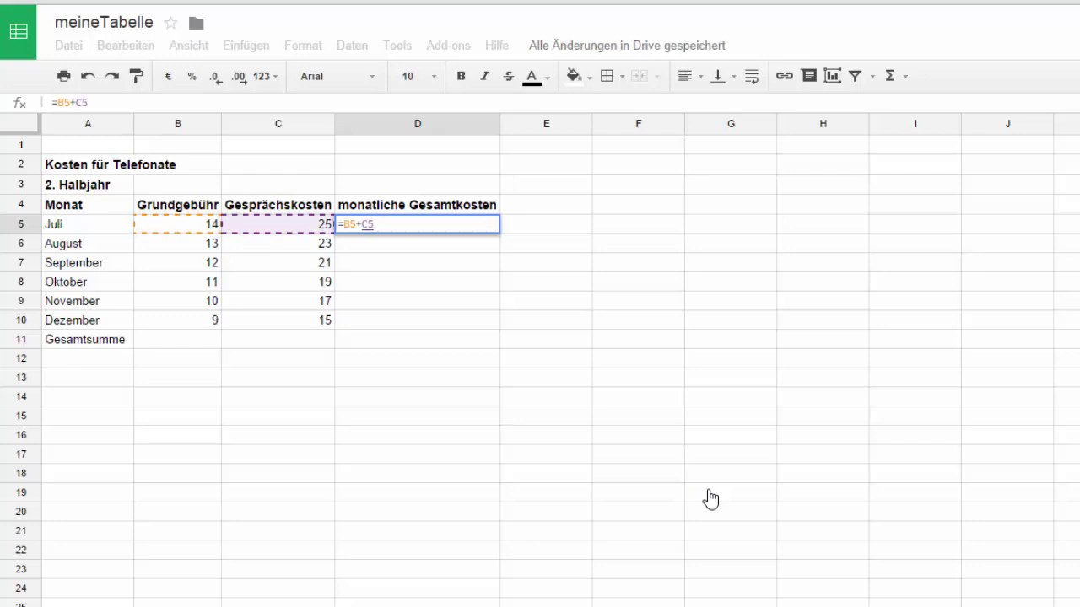
key("Return")
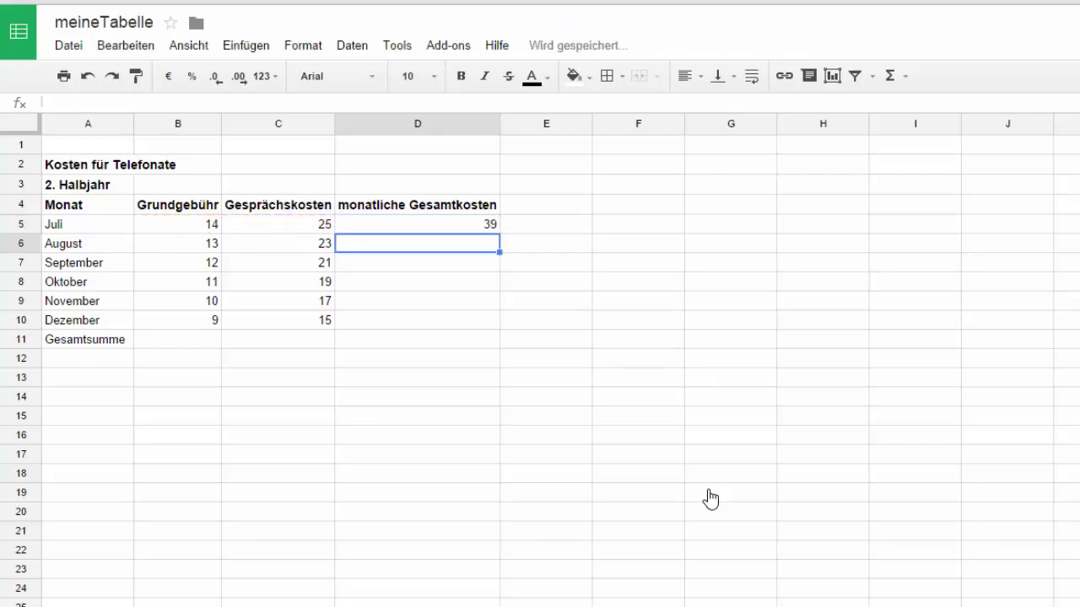
Copy the monatliche Gesamtkosten formula from D5 down to cell D10 for August through Dezember
key("Up")
key("Left")
key("Left")
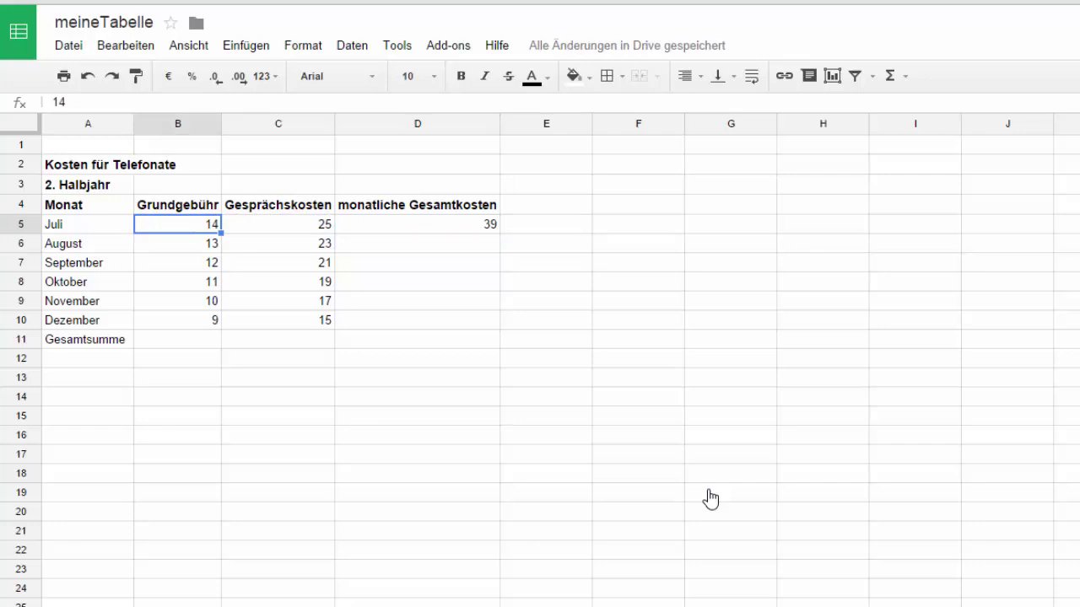
key("Right")
key("Right")
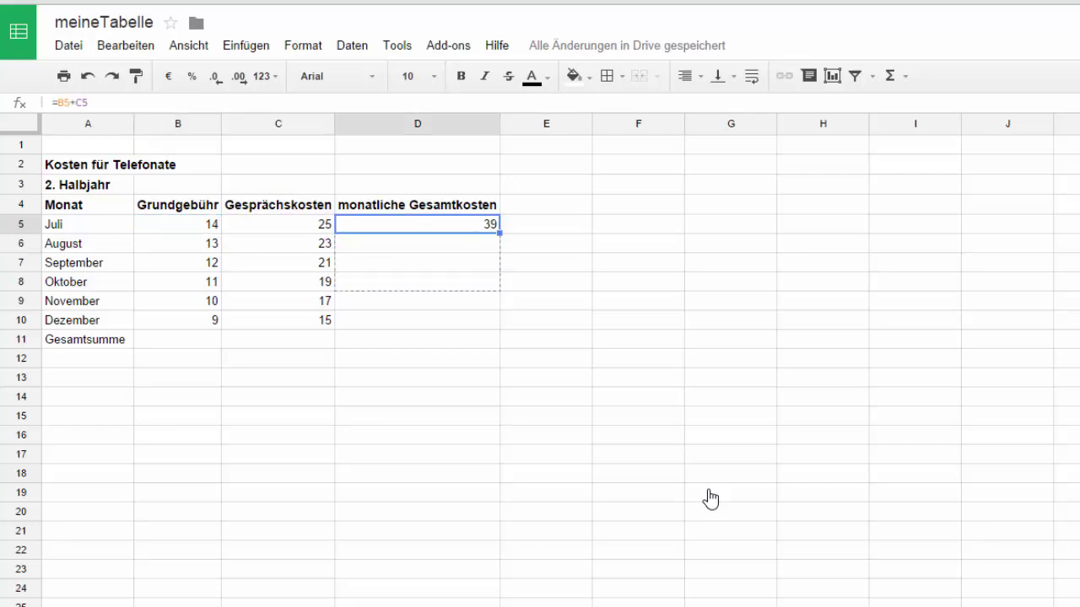
left_click_drag(499, 291, 499, 329)
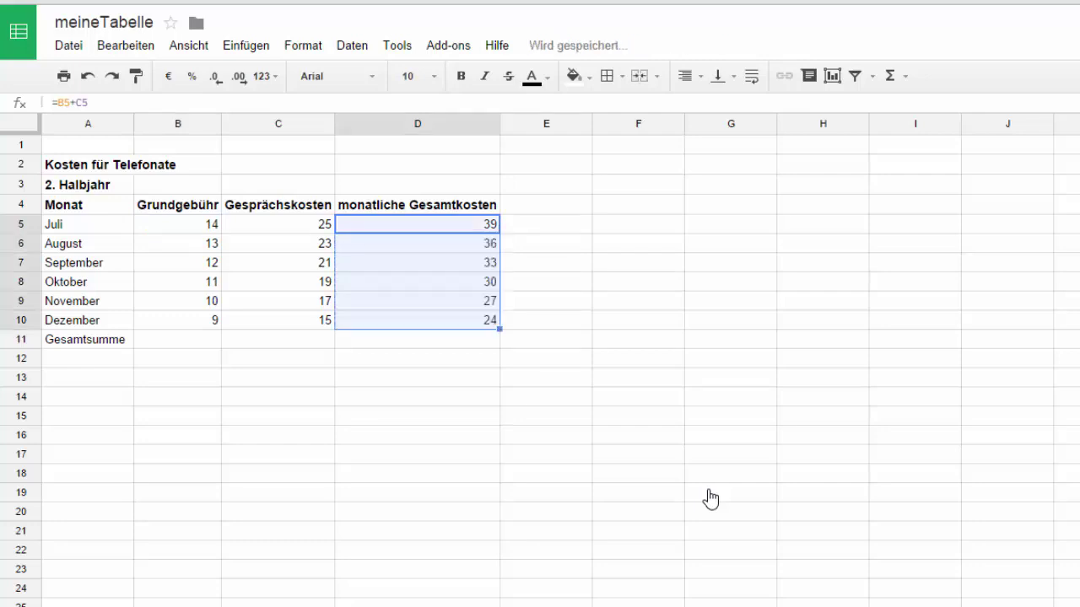
key("ctrl+Down")
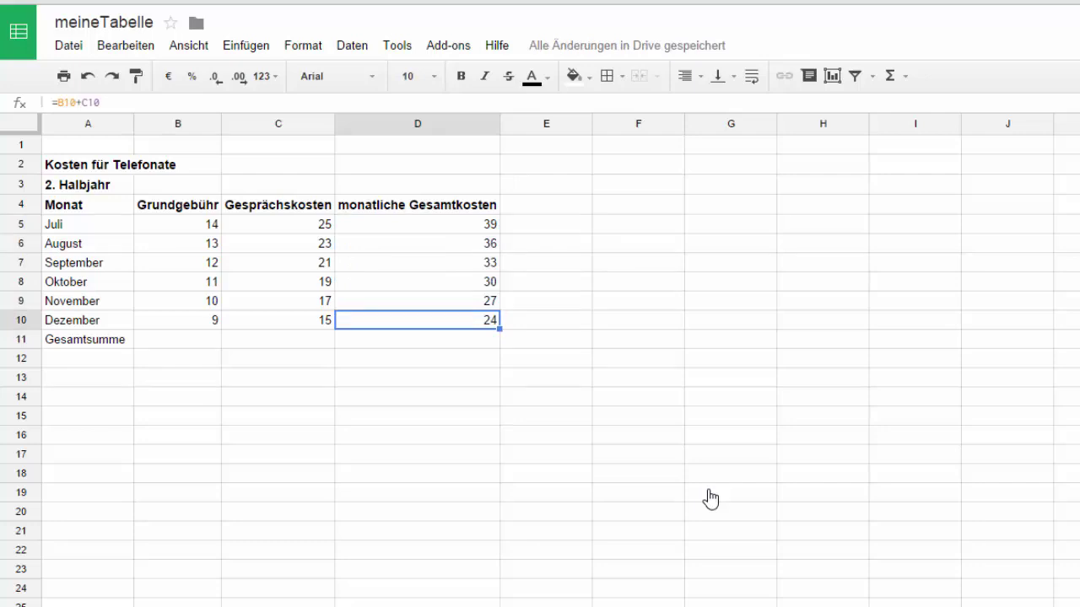
Enter the formula =SUM(B5:B10) in cell B11 to total the Grundgebühr column in the Gesamtsumme row
key("ctrl+Up")
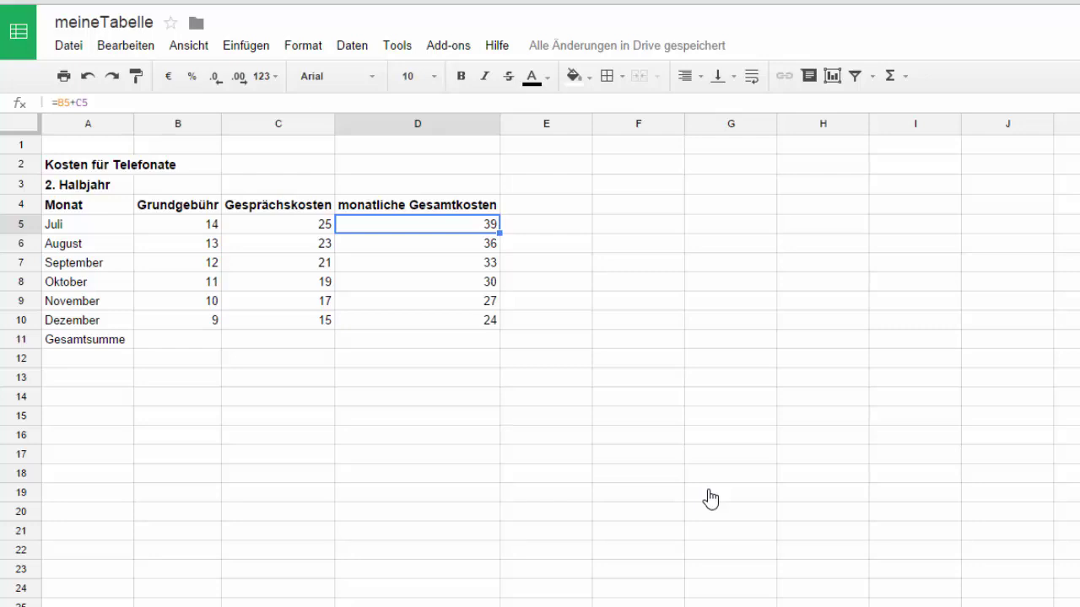
key("Down")
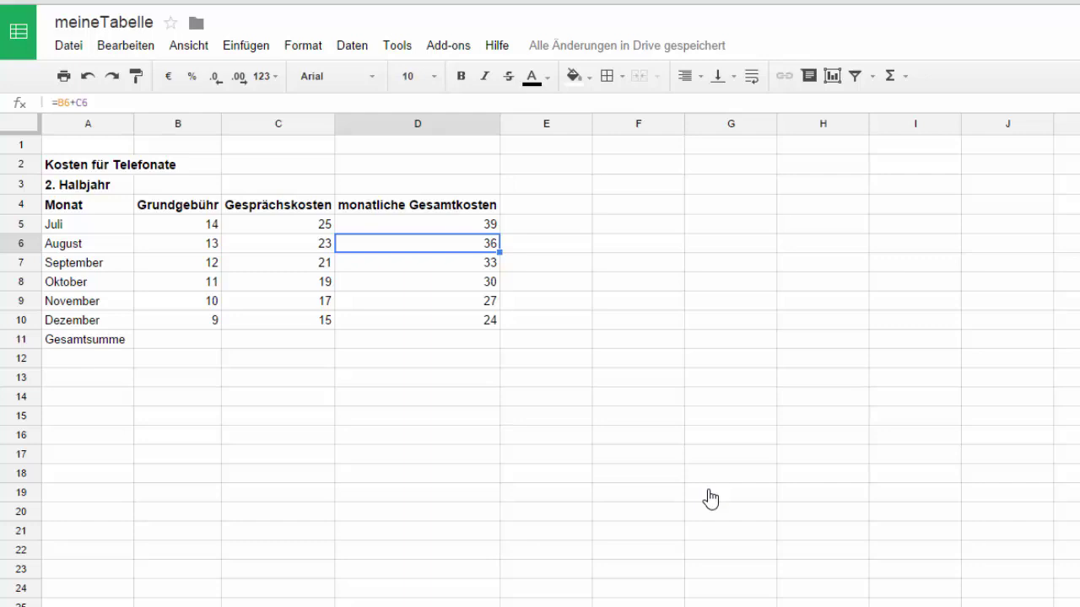
key("Down")
key("Down")
key("Down")
key("Down")
key("Down")
key("Left")
key("Left")
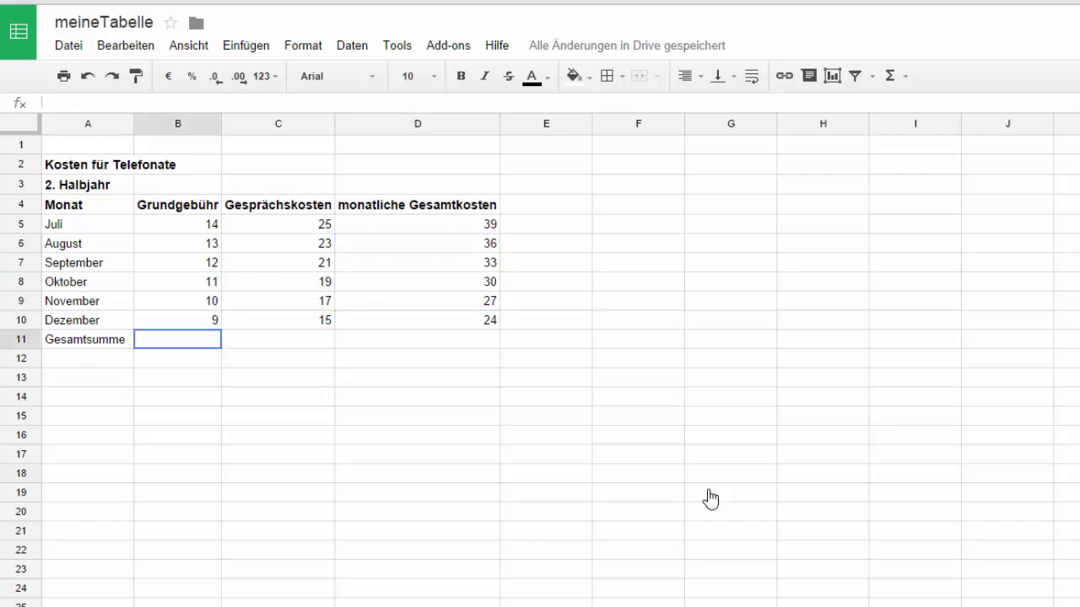
key("Return")
type("=")
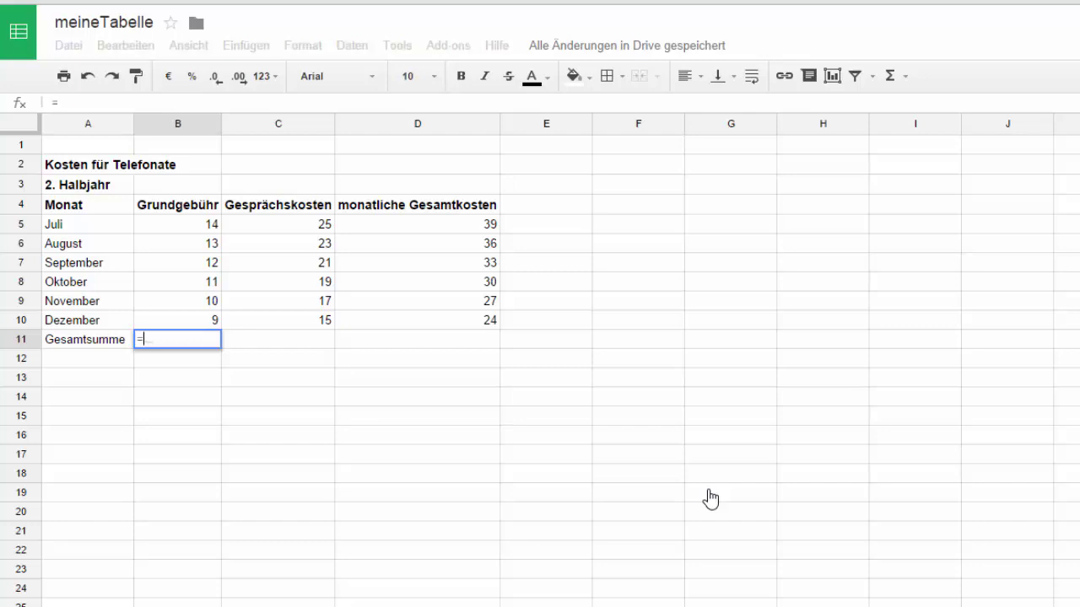
type("sum")
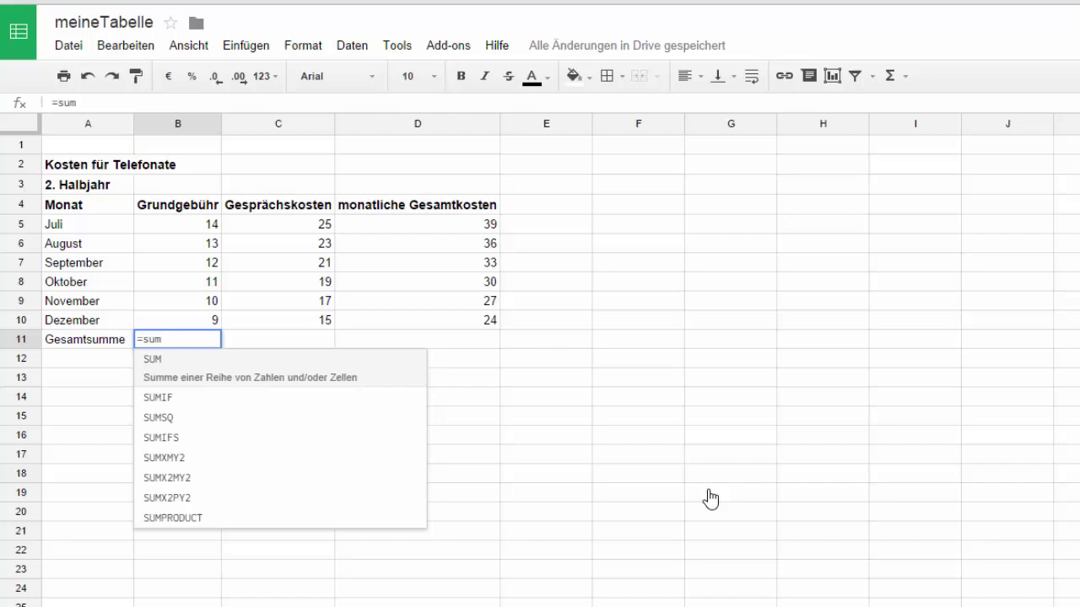
key("Tab")
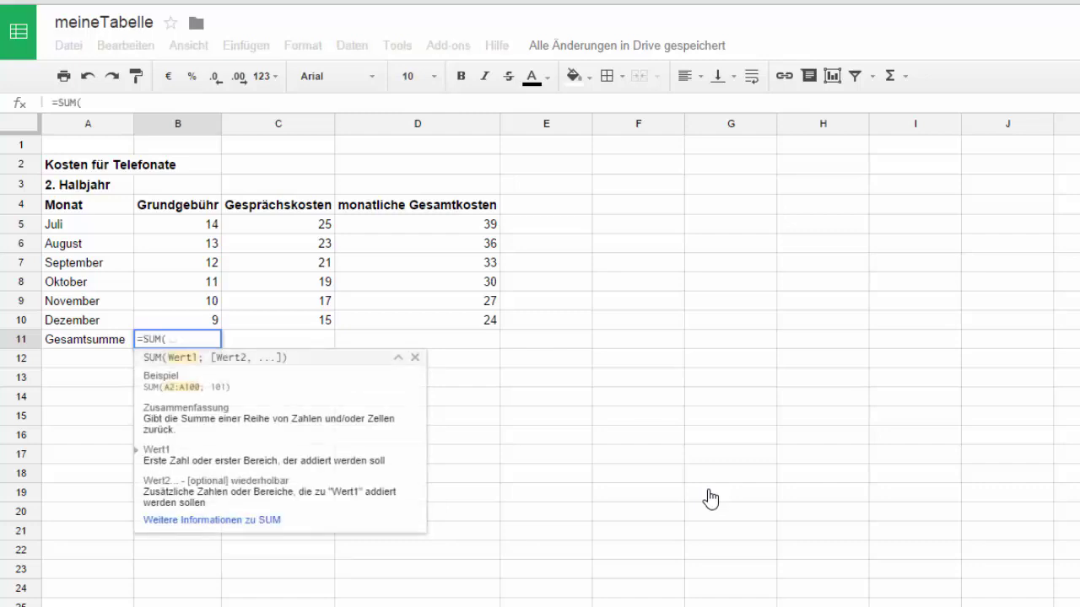
key("Up")
key("Up")
key("Up")
key("Up")
key("Up")
key("Up")
key("shift+Down")
key("shift+Down")
key("shift+Down")
key("shift+Down")
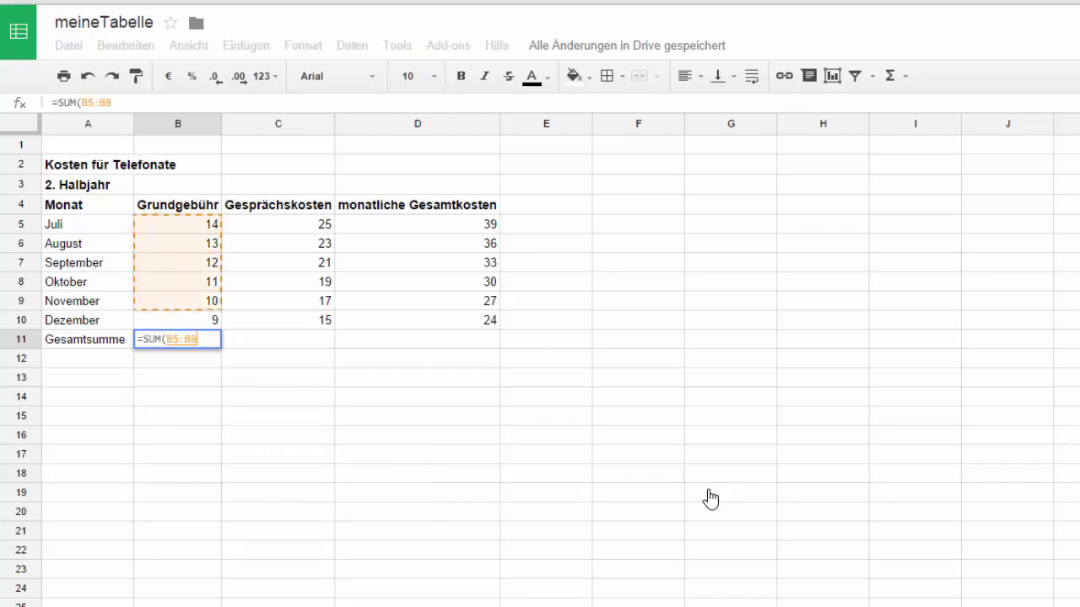
key("shift+Down")
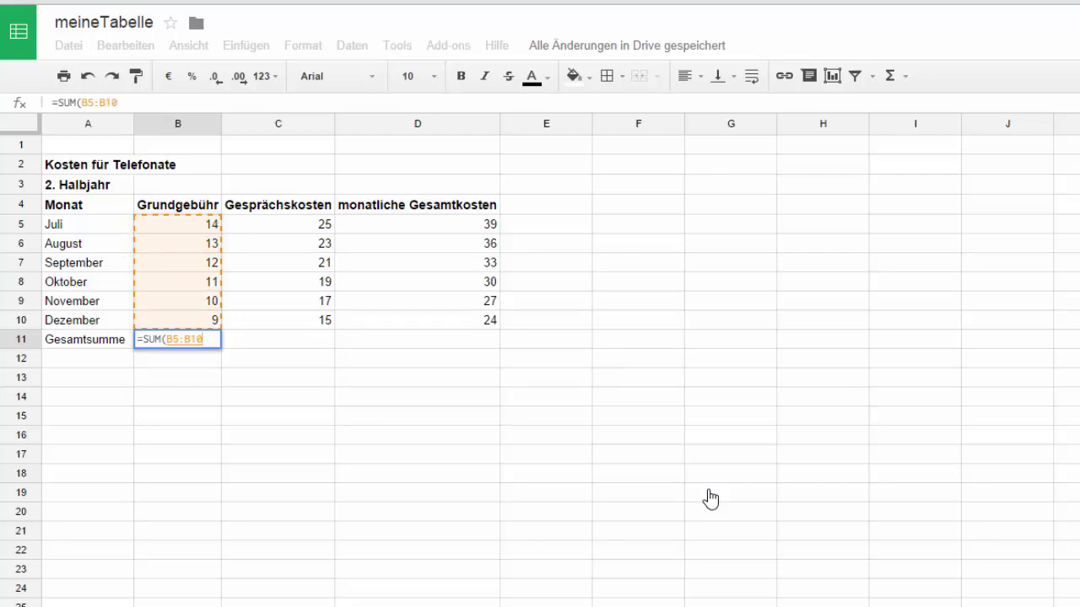
key("Return")
Copy the Gesamtsumme formula from B11 across to C11 and D11
key("Up")
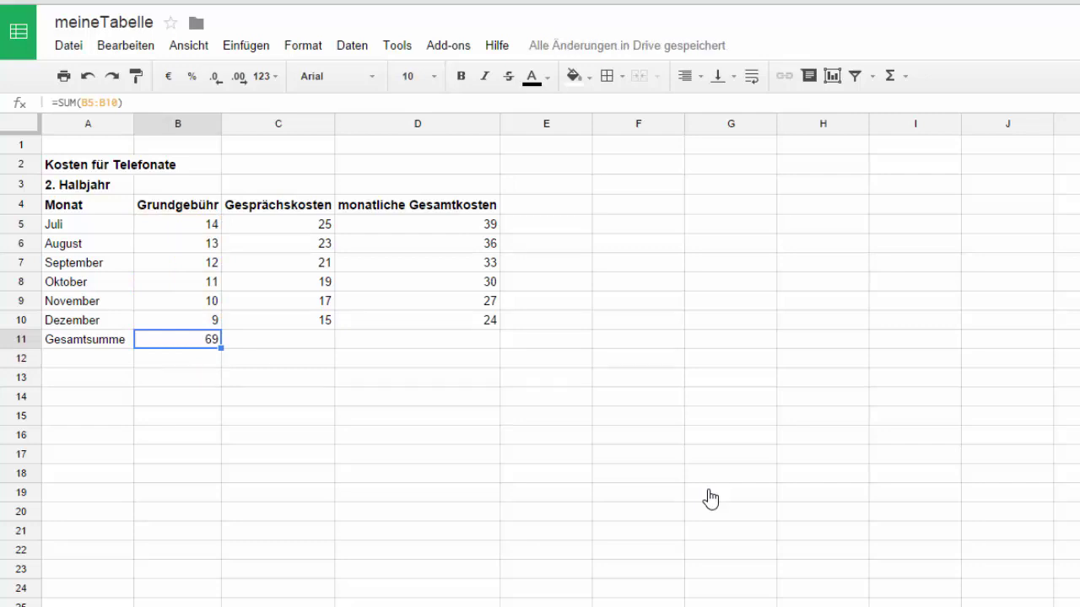
key("ctrl+c")
key("shift+Right")
key("shift+Right")
key("ctrl+v")
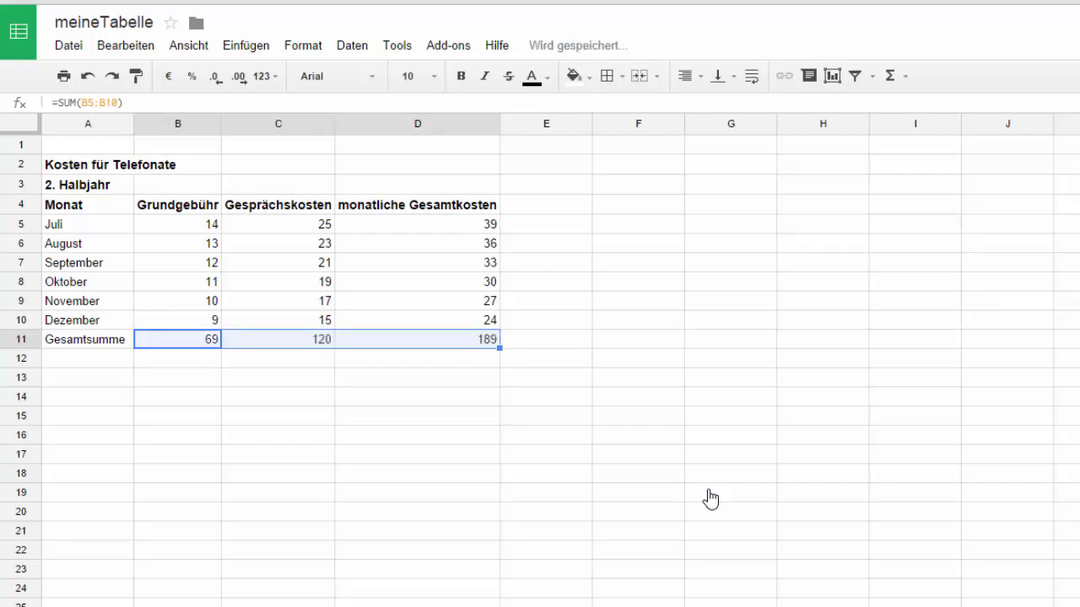
Enter the row label Gesamtjahr in cell A13, below the half-year table
key("Down")
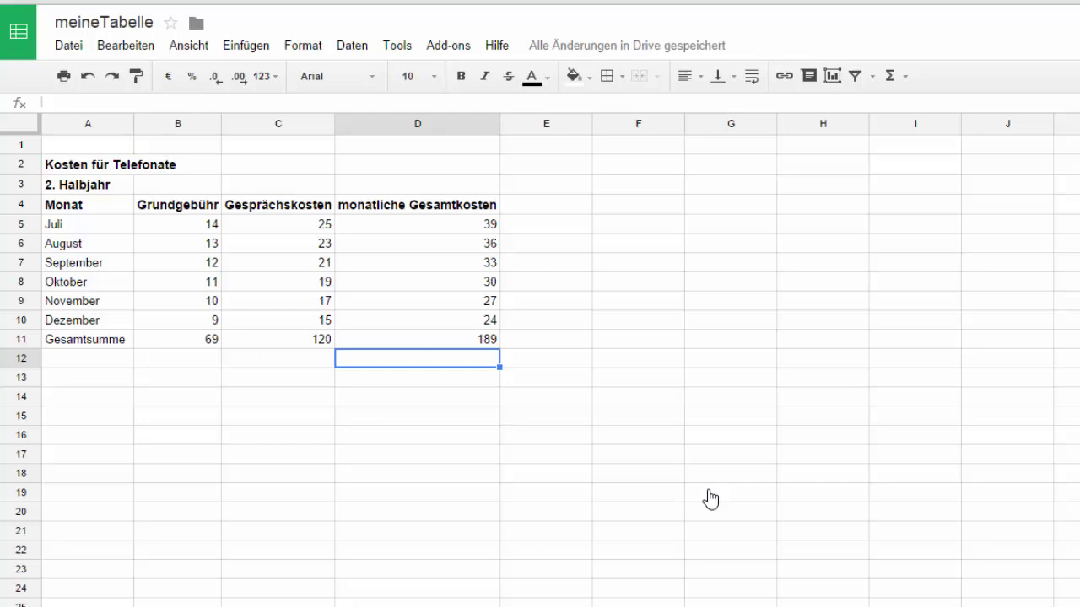
key("Down")
key("Home")
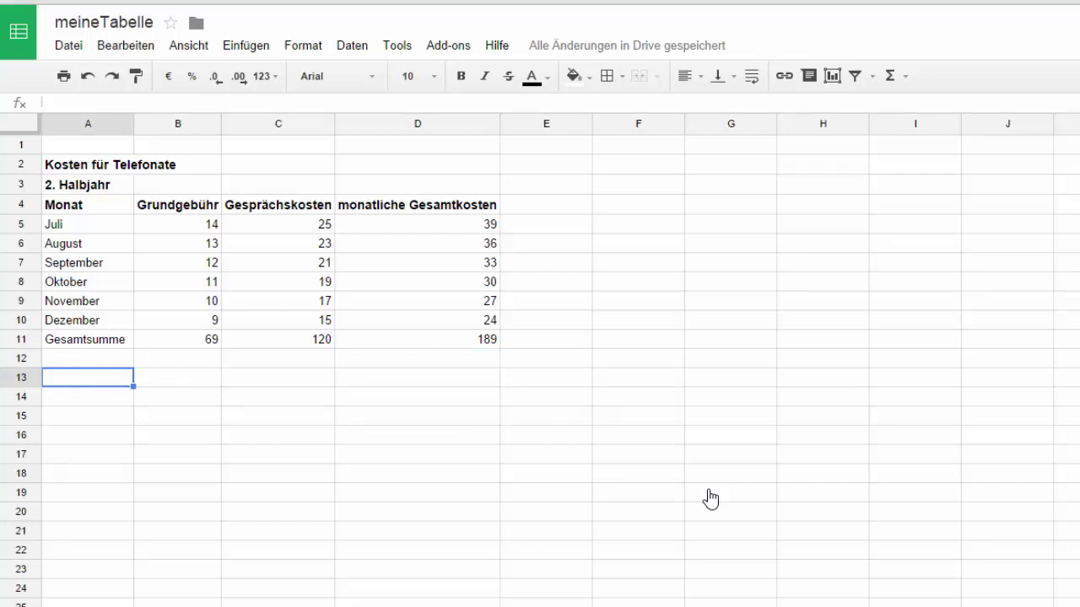
type("Gesamtjah")
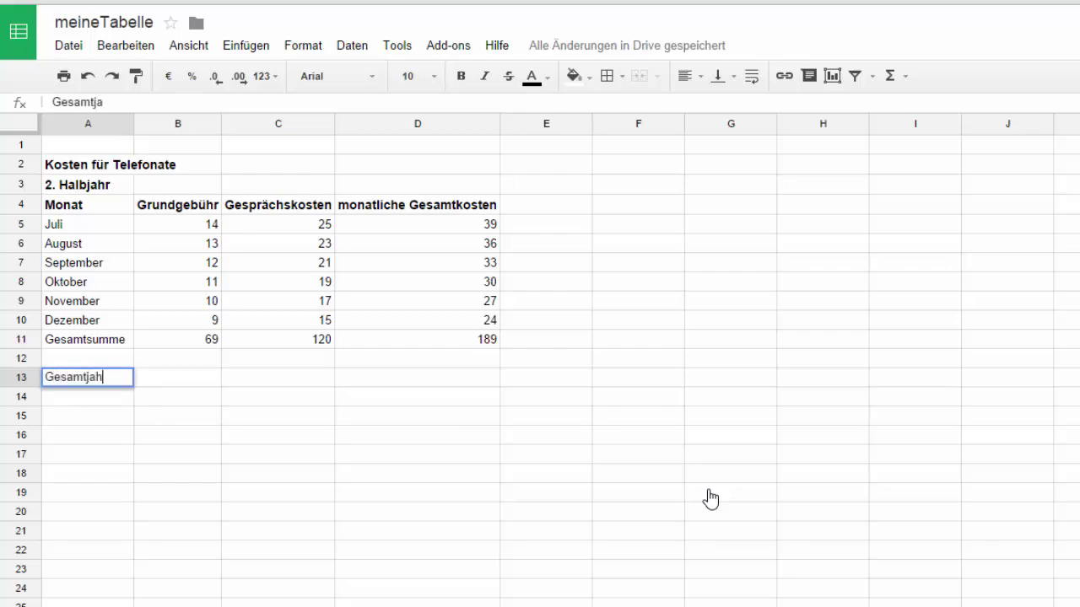
type("r")
key("Return")
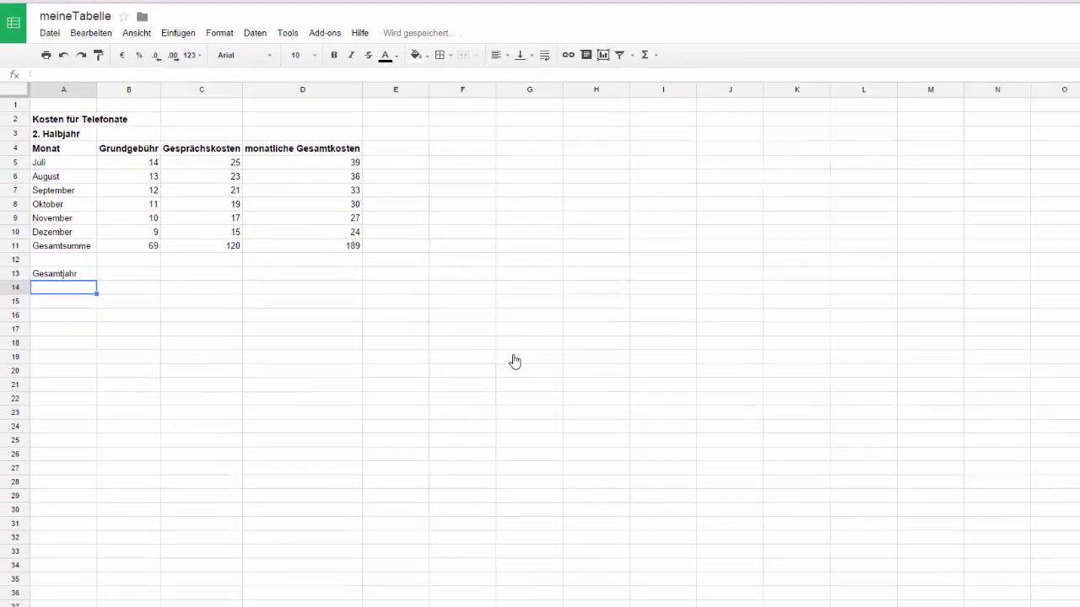
Enter the formula =Telefonkosten1!B11+B11 in cell B13 to add both half-years' Grundgebühr totals across the two sheets
key("Up")
key("Right")
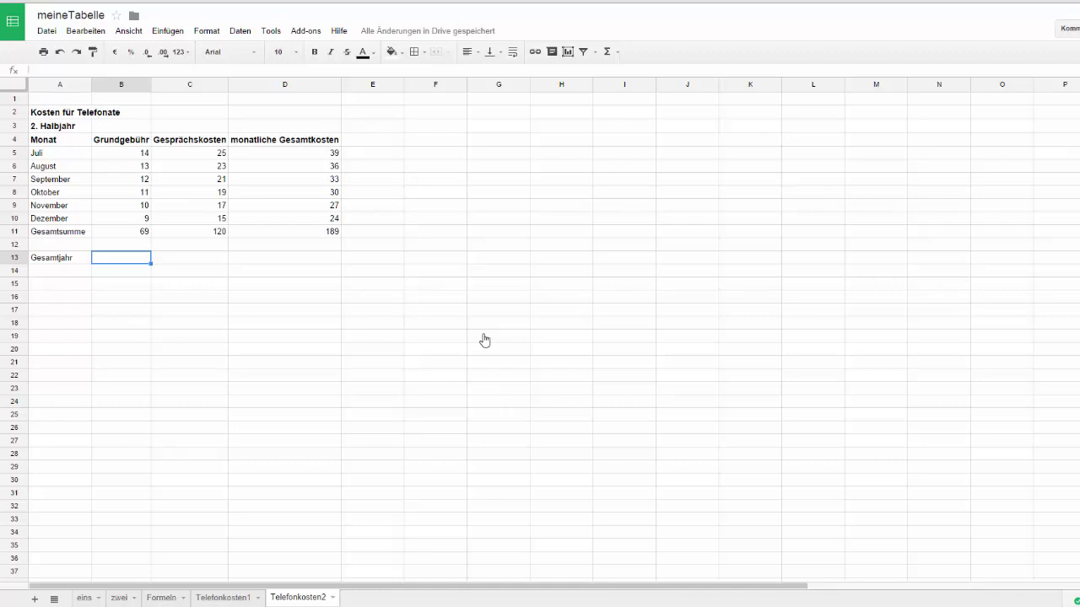
type("=")
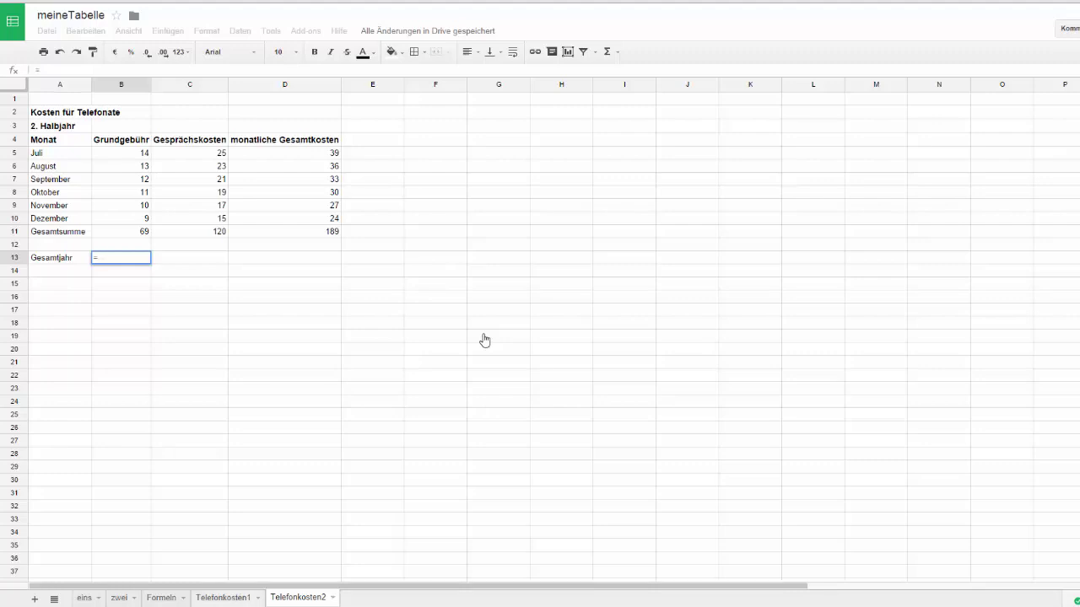
key("ctrl+shift+Page_Up")
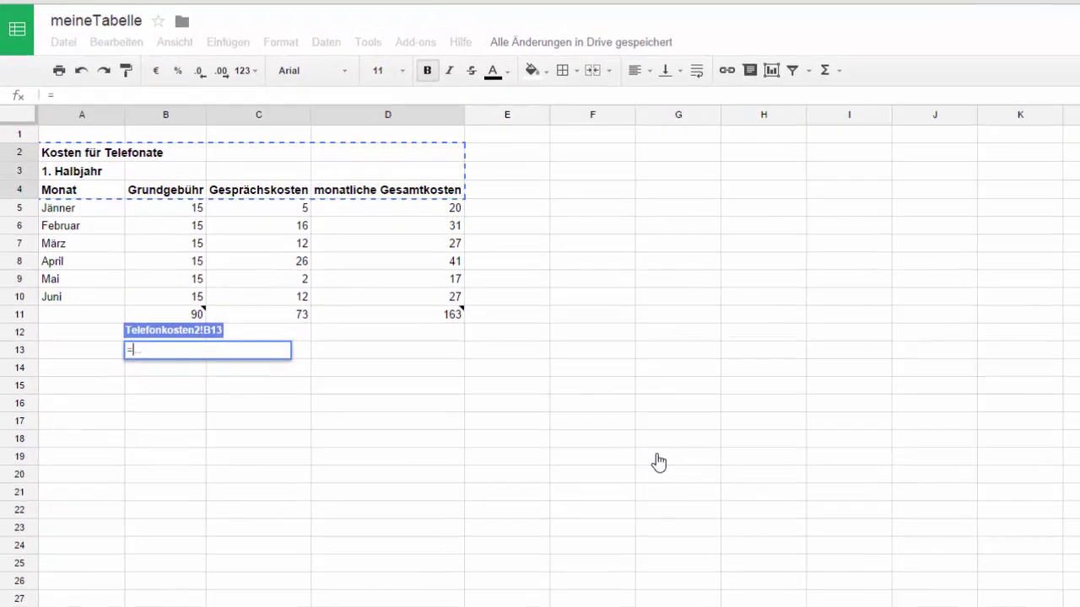
key("Up")
key("Up")
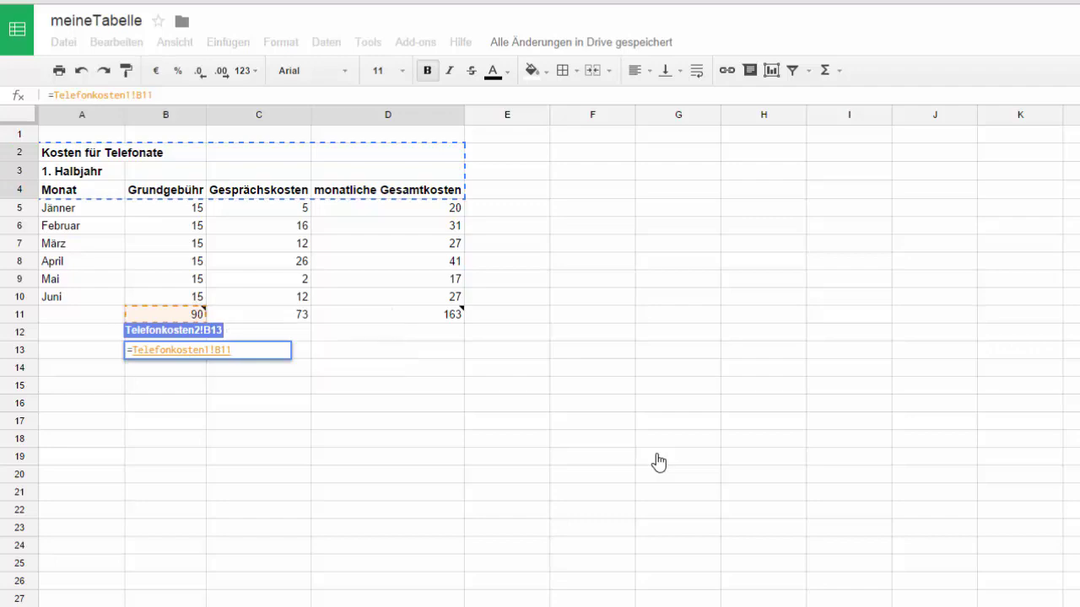
type("+")
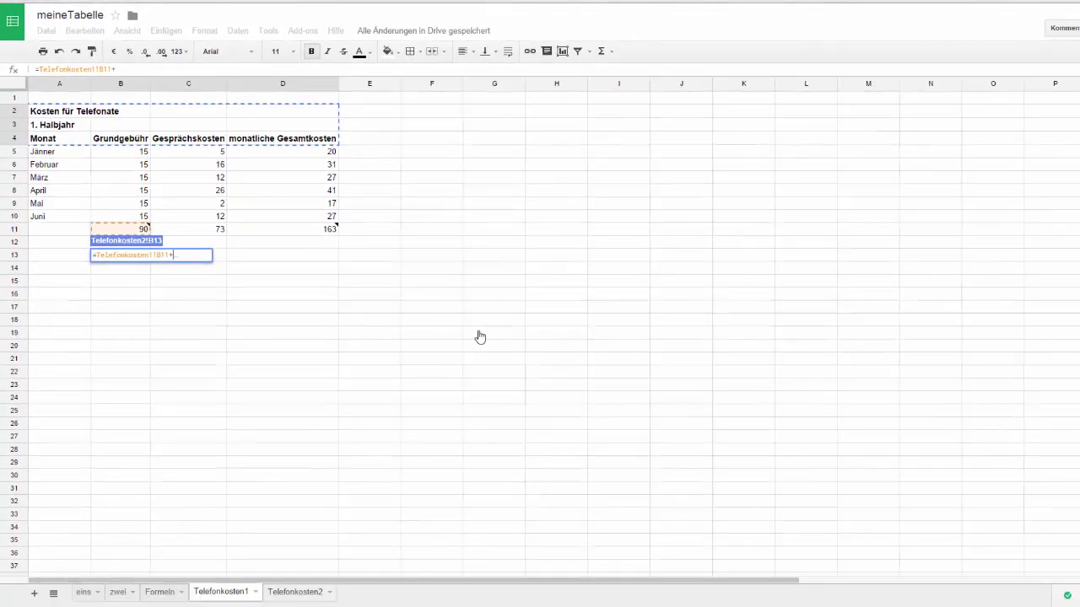
key("ctrl+shift+Page_Down")
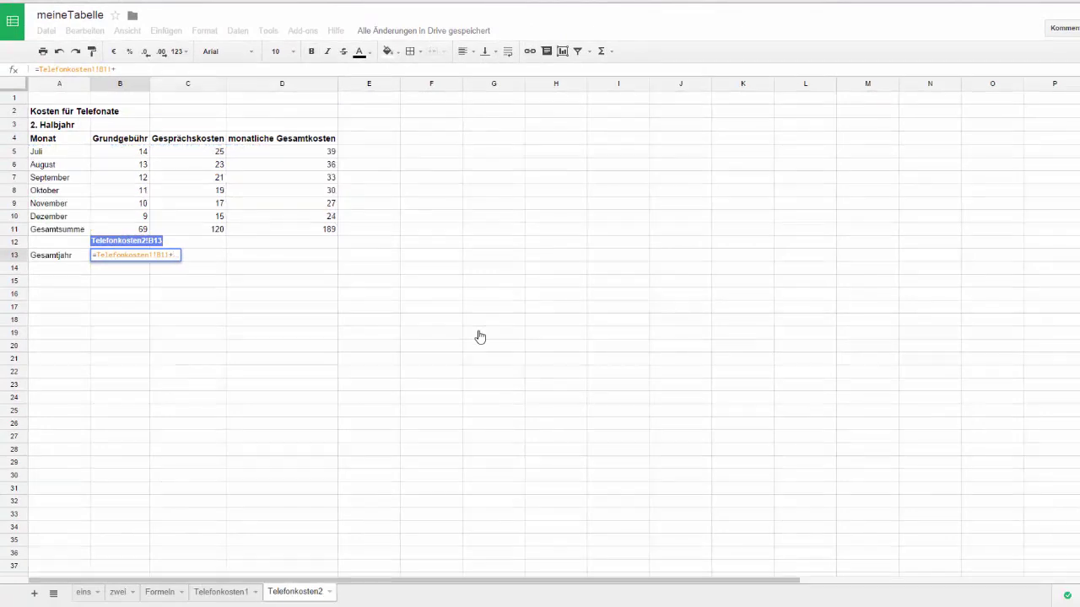
key("Up")
key("Up")
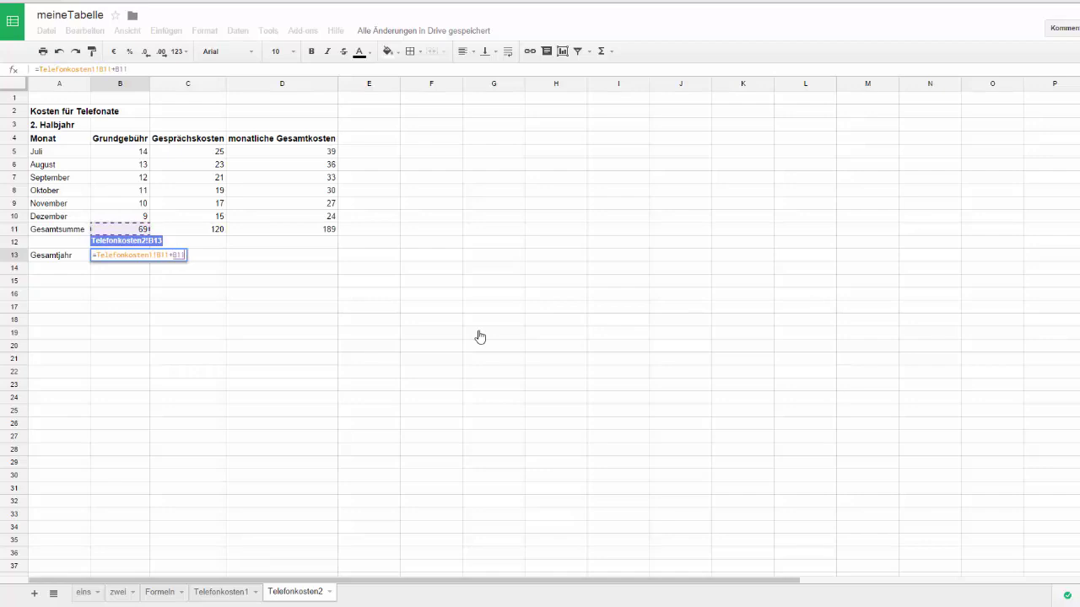
key("Return")
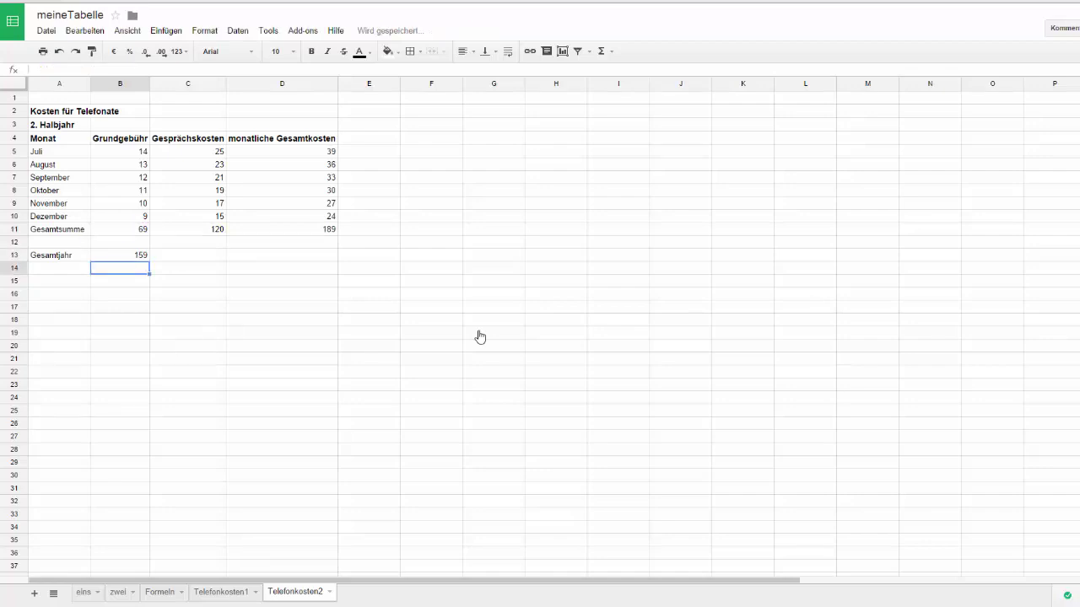
Copy the Gesamtjahr formula from B13 to C13 and D13, and check the adjusted cell references
key("Up")
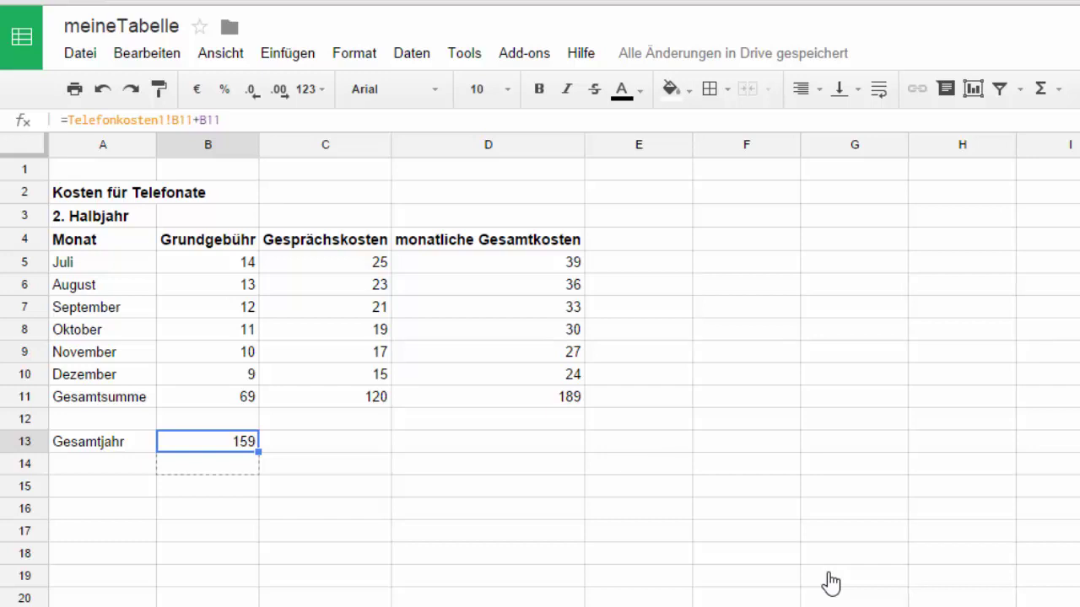
left_click_drag(207, 463, 488, 442)
key("Right")
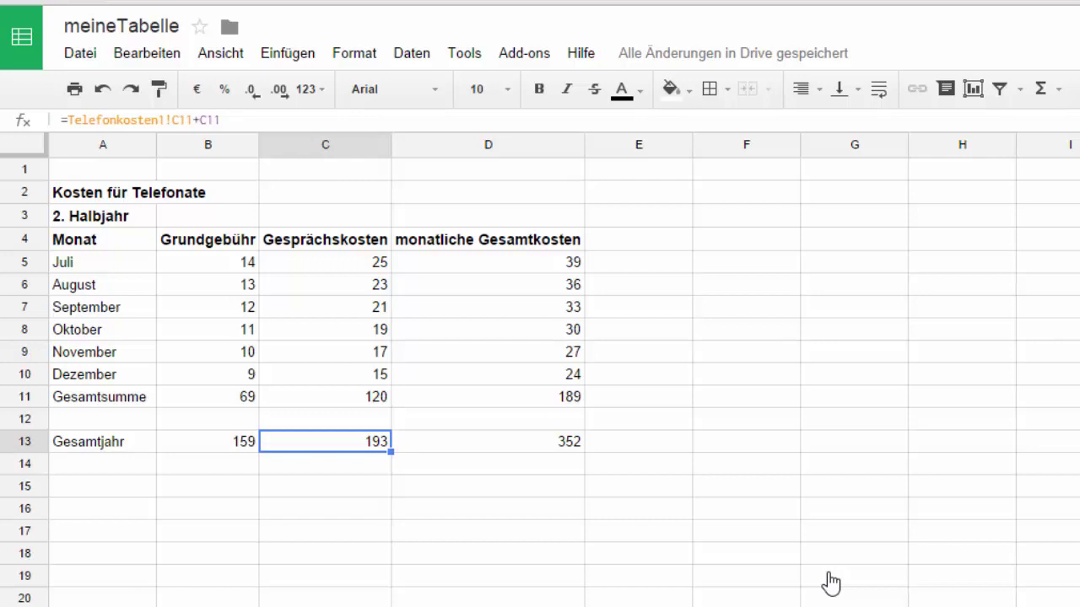
key("Right")
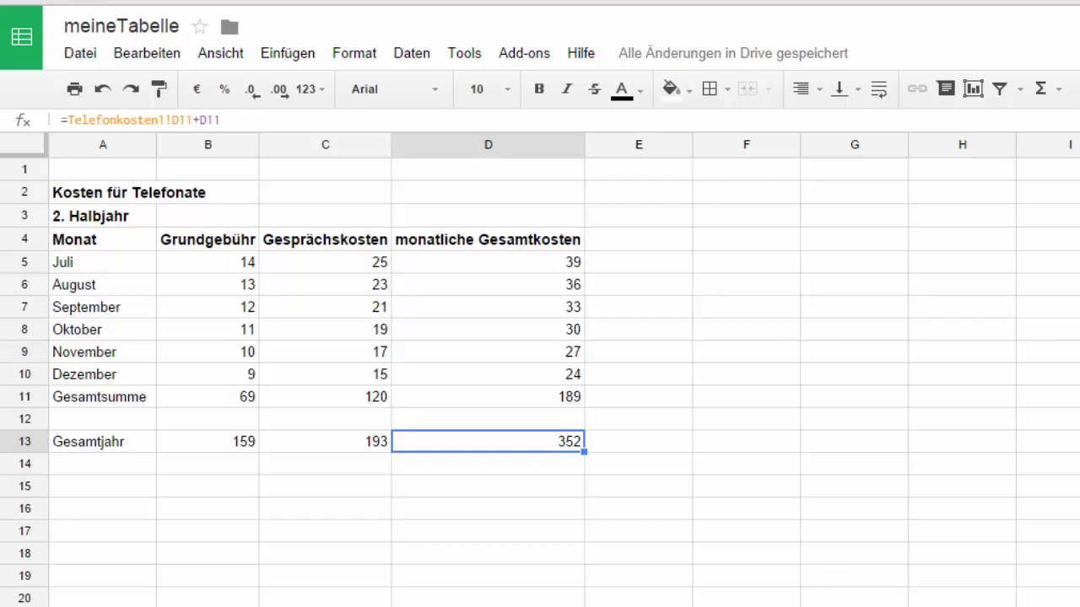
Compare the Gesamtjahr formula in D13 with the monatliche Gesamtkosten formulas in cells D5 through D8
left_click(418, 474)
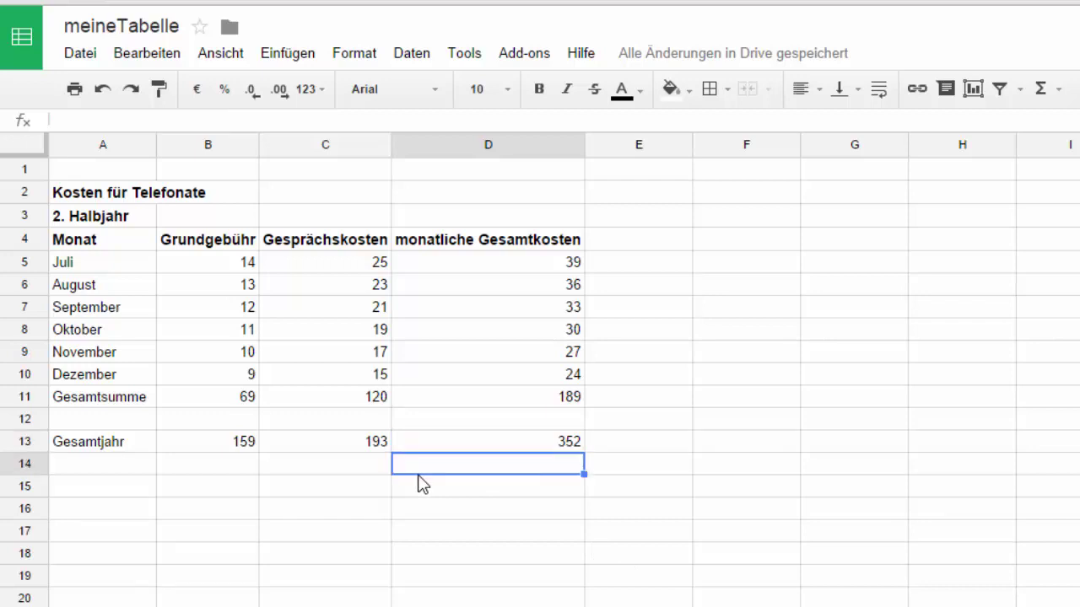
left_click(475, 442)
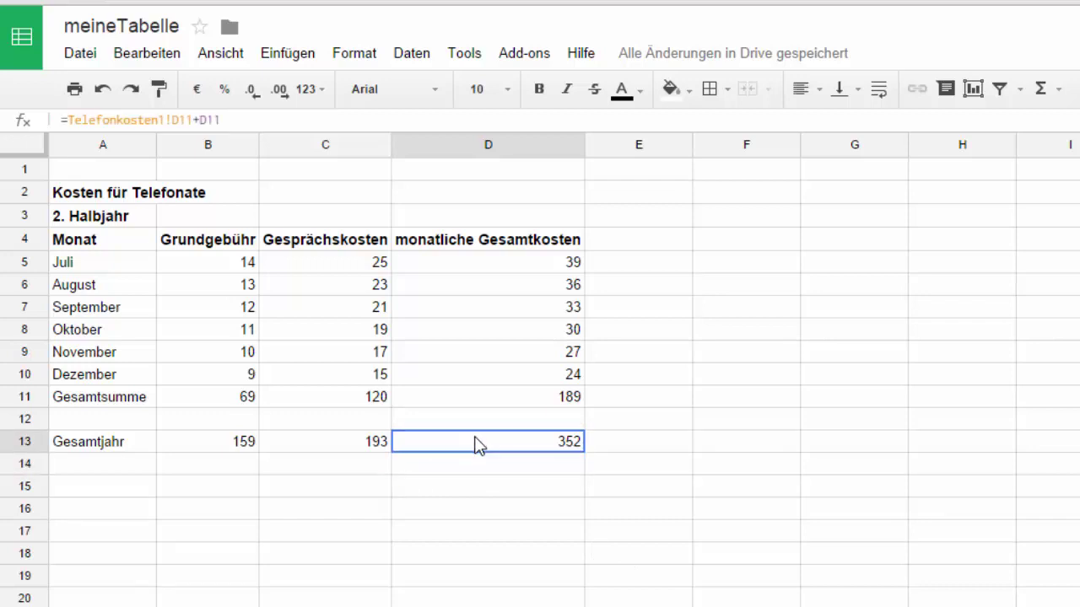
left_click(502, 265)
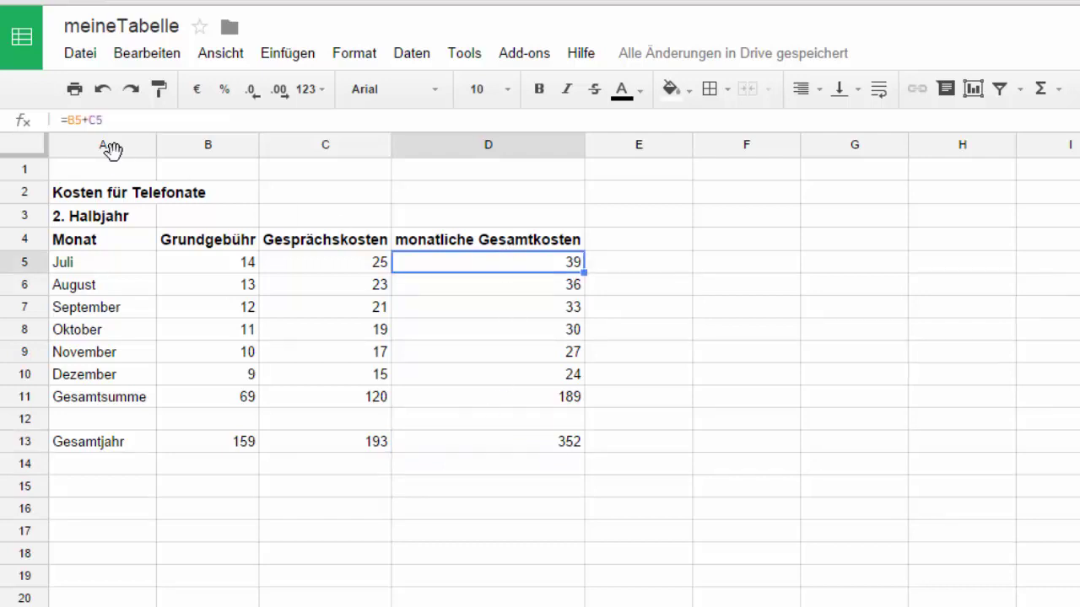
left_click(580, 291)
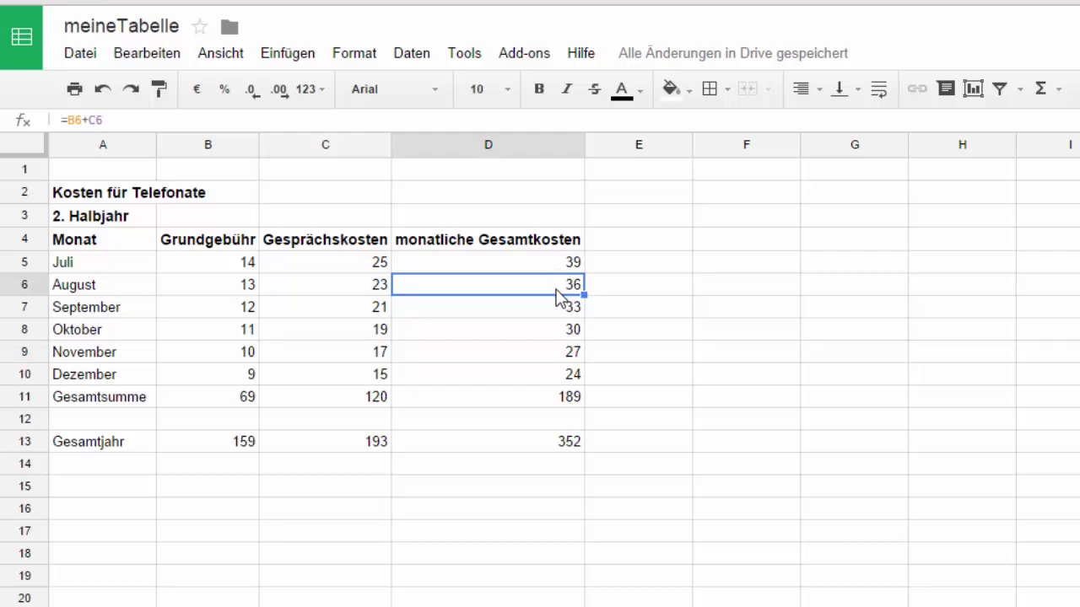
left_click(549, 311)
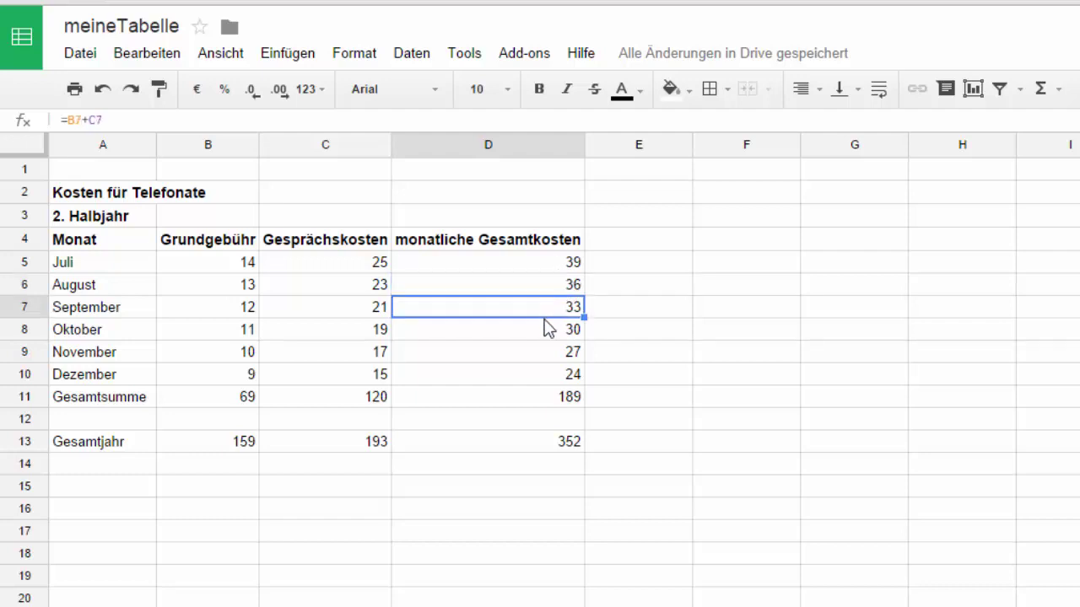
left_click(540, 341)
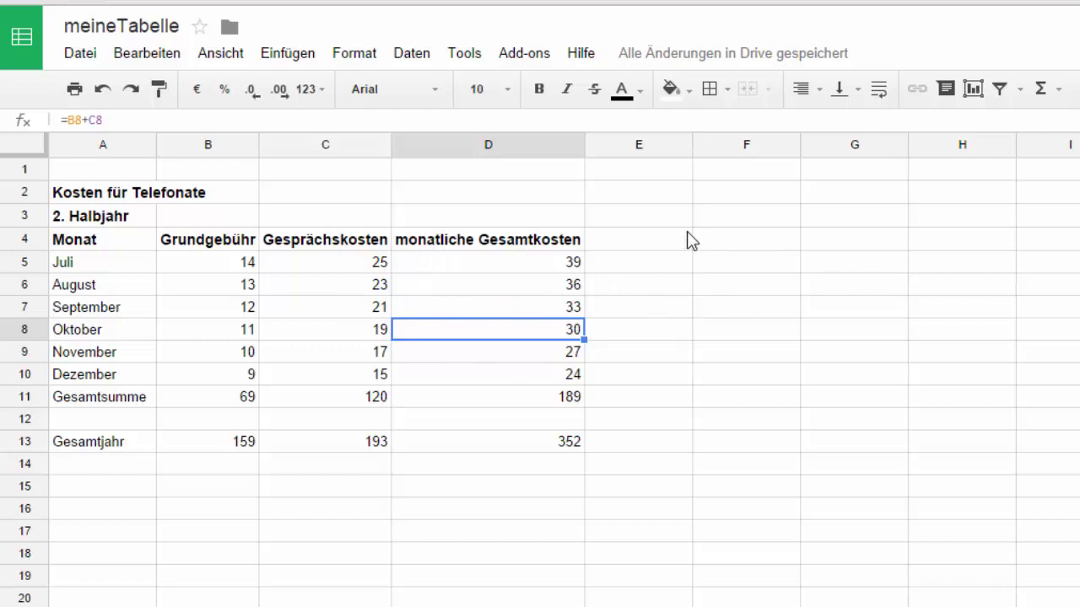
Enter the label Abzugsposten in cell D2, above the monatliche Gesamtkosten column
left_click(451, 197)
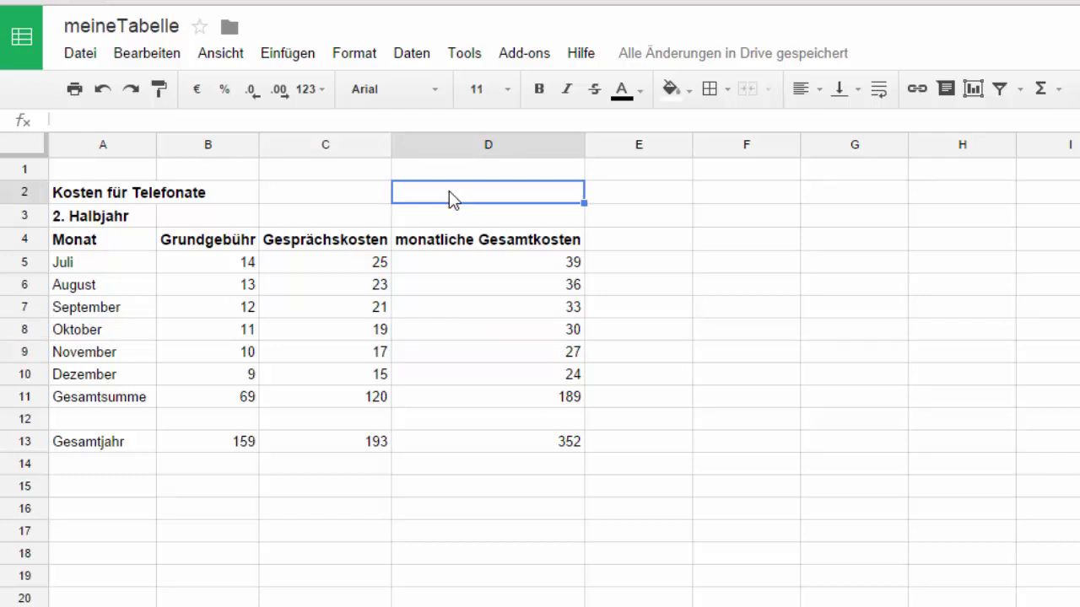
type("Ab")
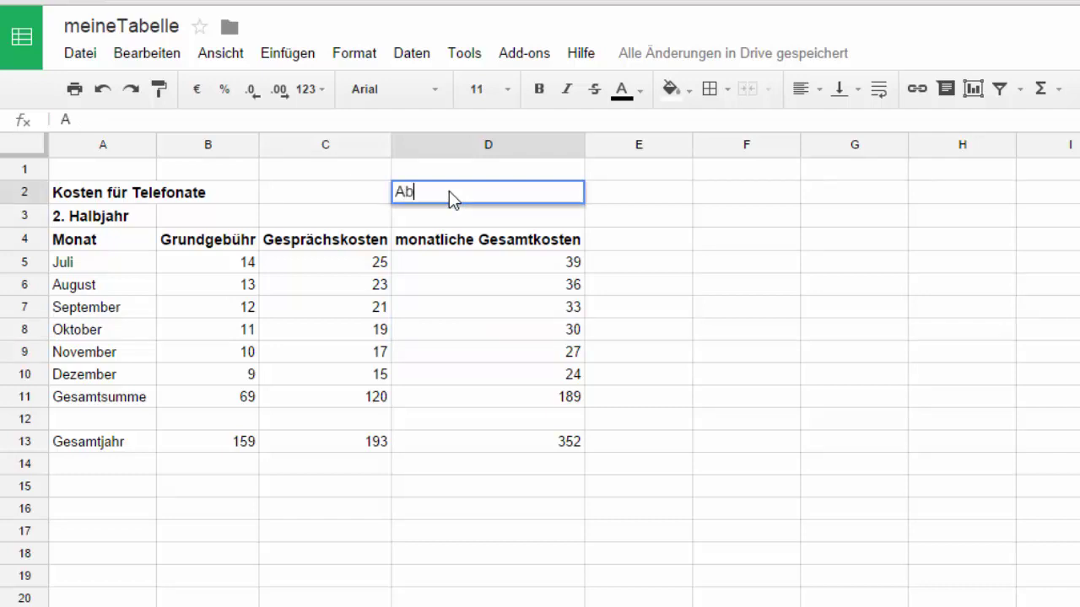
type("zugsposten")
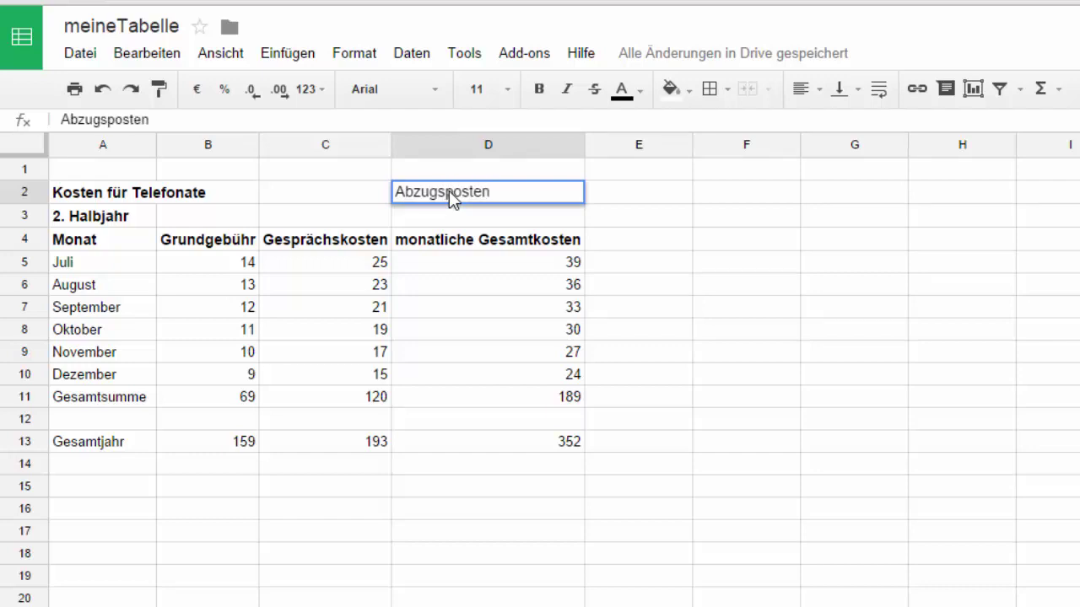
key("Return")
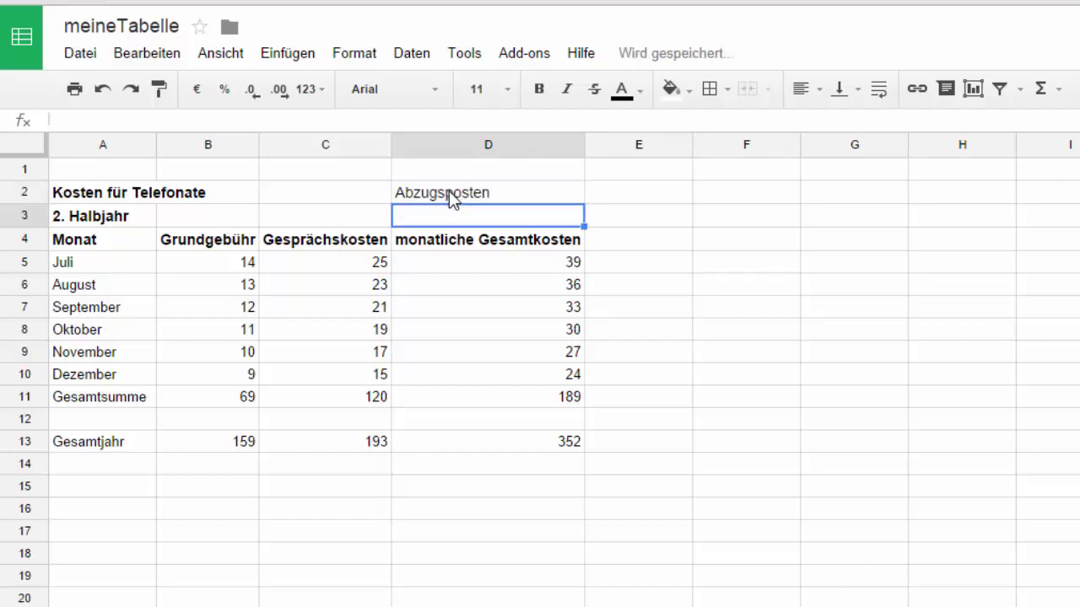
Enter the value 2 in cell E2, beside the Abzugsposten label
key("Up")
key("Right")
type("2")
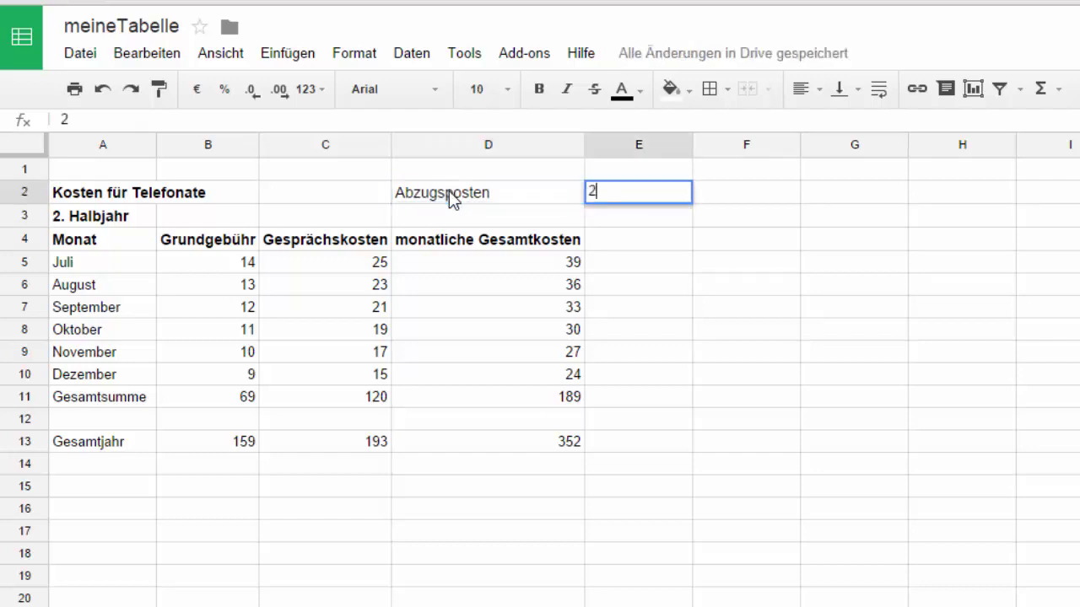
key("Return")
Enter the formula =D5-E2 in cell E5 to subtract the Abzugsposten from Juli's monatliche Gesamtkosten
key("Down")
key("Down")
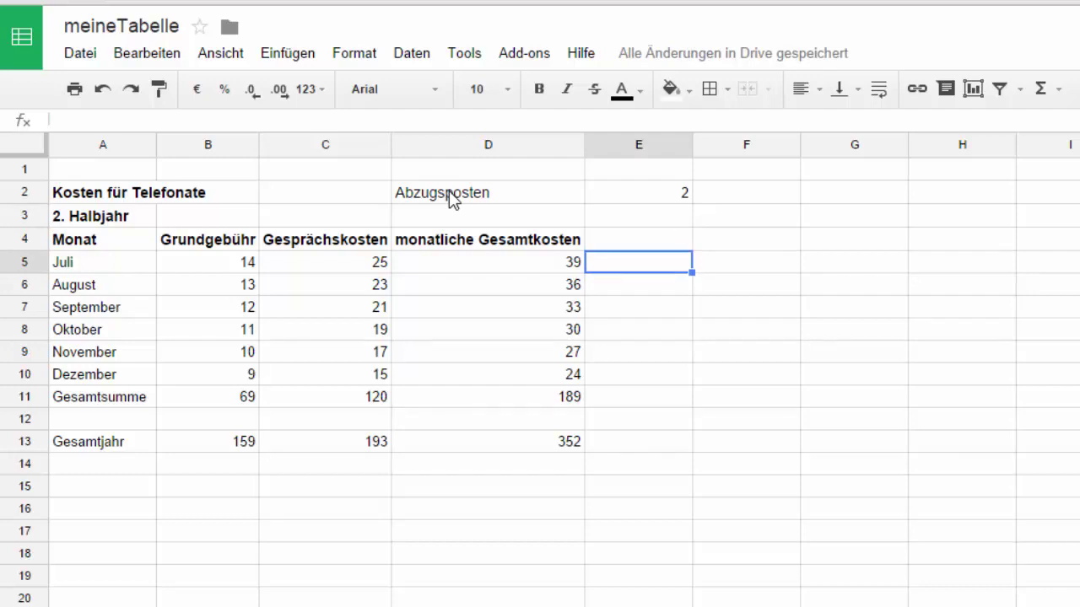
type("=")
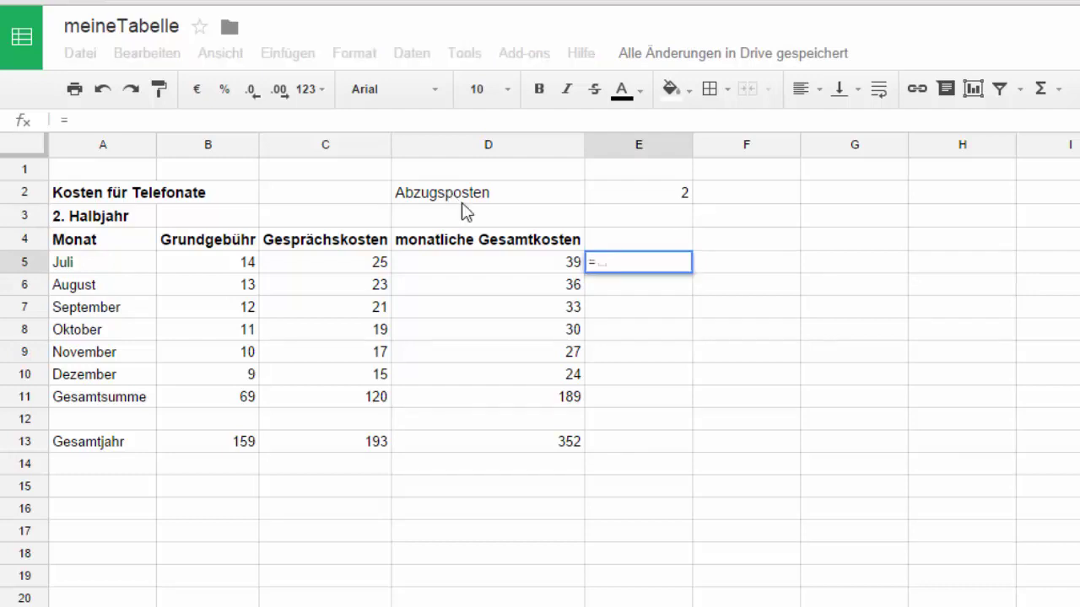
left_click(510, 265)
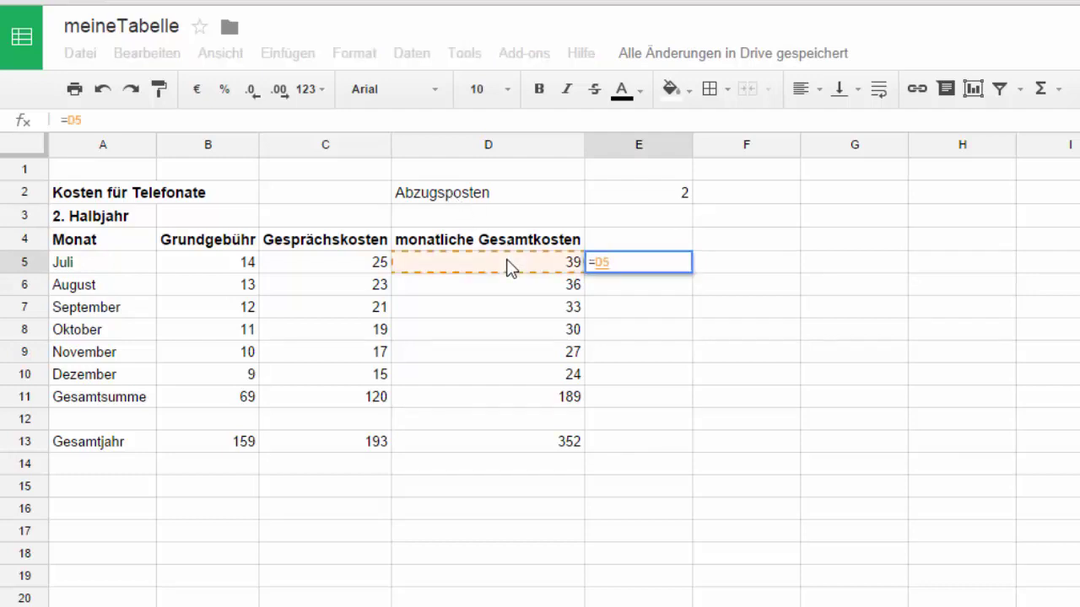
type("-")
left_click(653, 190)
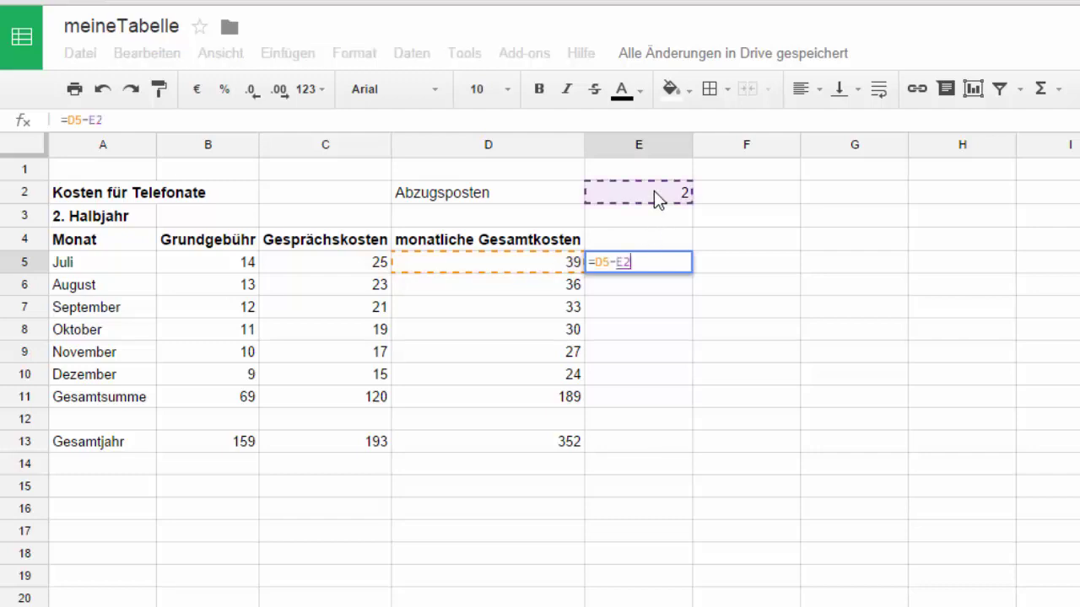
key("Return")
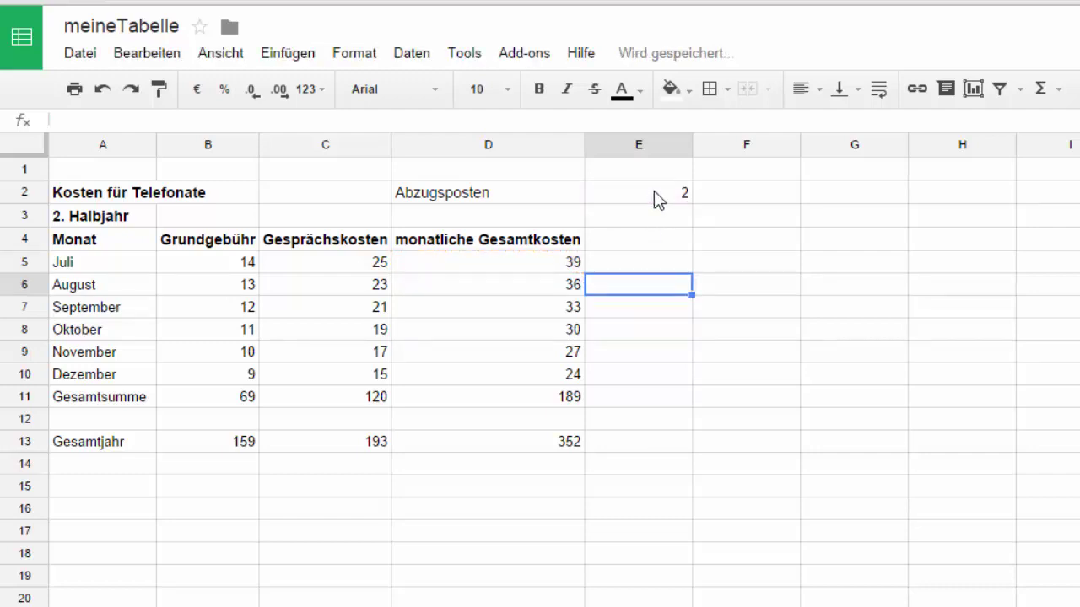
Try copying the deduction formula from E5 to E6, check its references, and clear E6 again
left_click(678, 264)
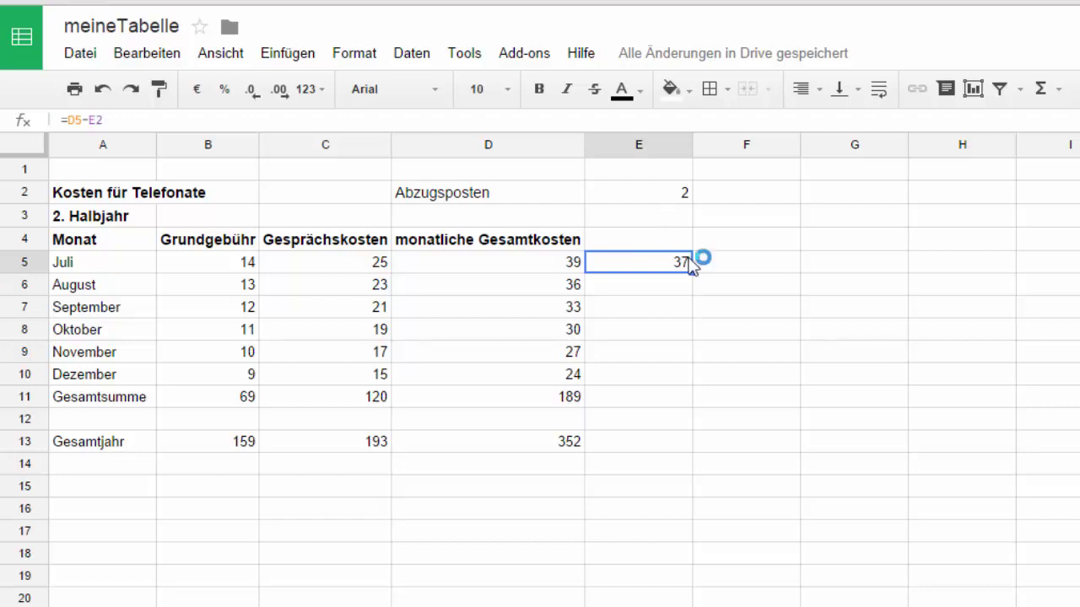
left_click_drag(690, 272, 691, 287)
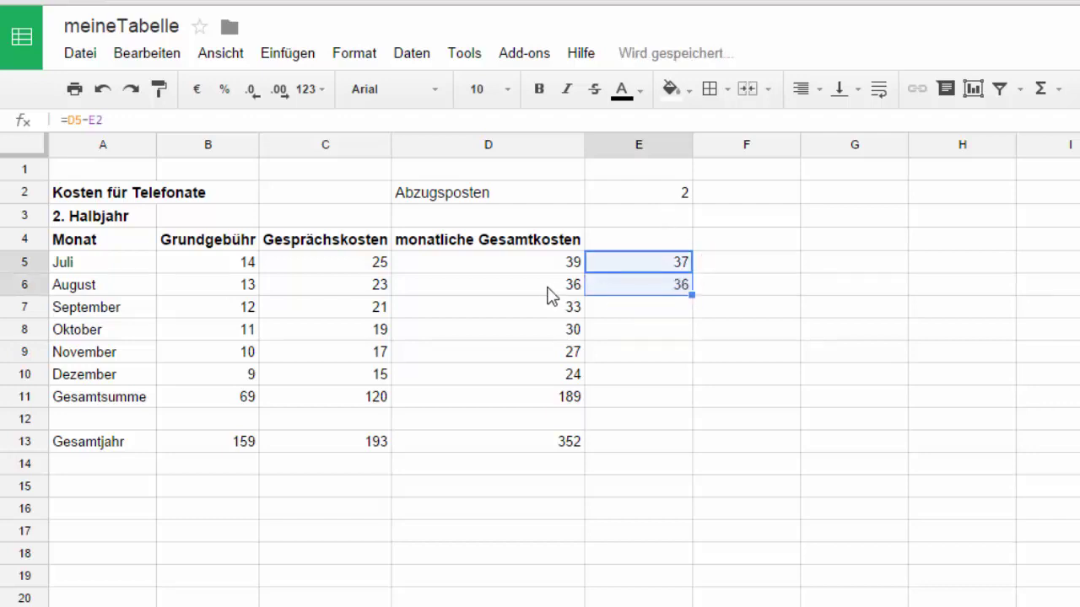
left_click(652, 294)
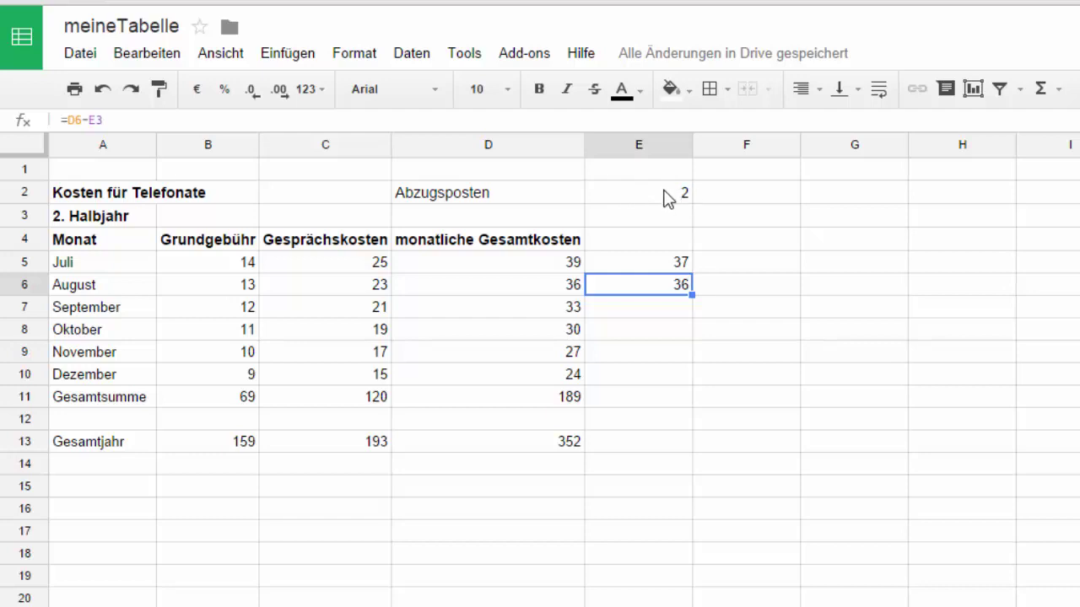
key("Delete")
Make the Abzugsposten reference absolute in E5 with =D5-$E$2, and copy the formula down through E11
left_click(669, 264)
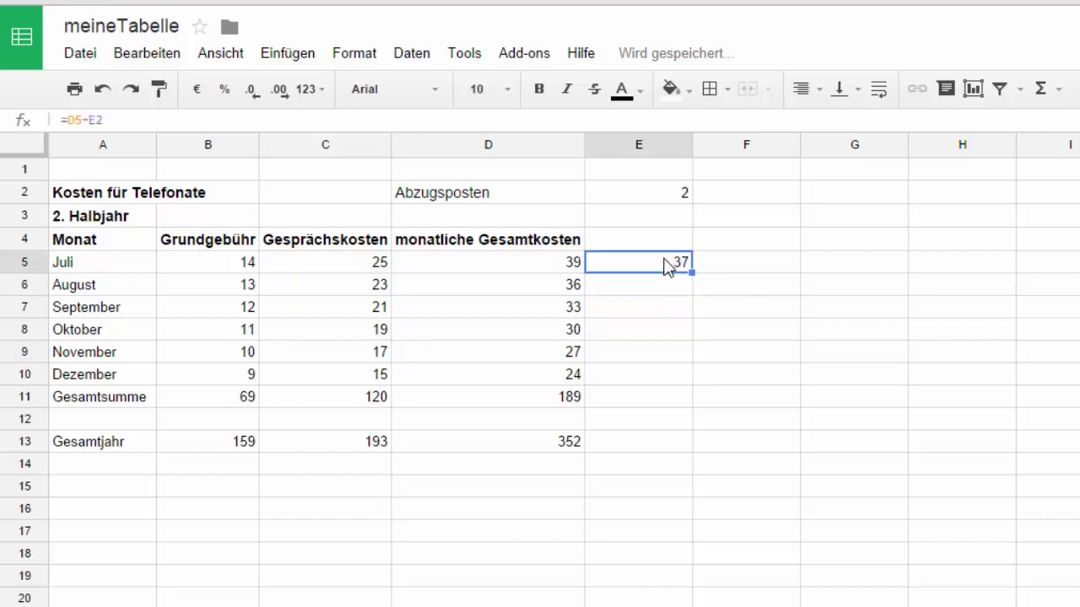
left_click(96, 119)
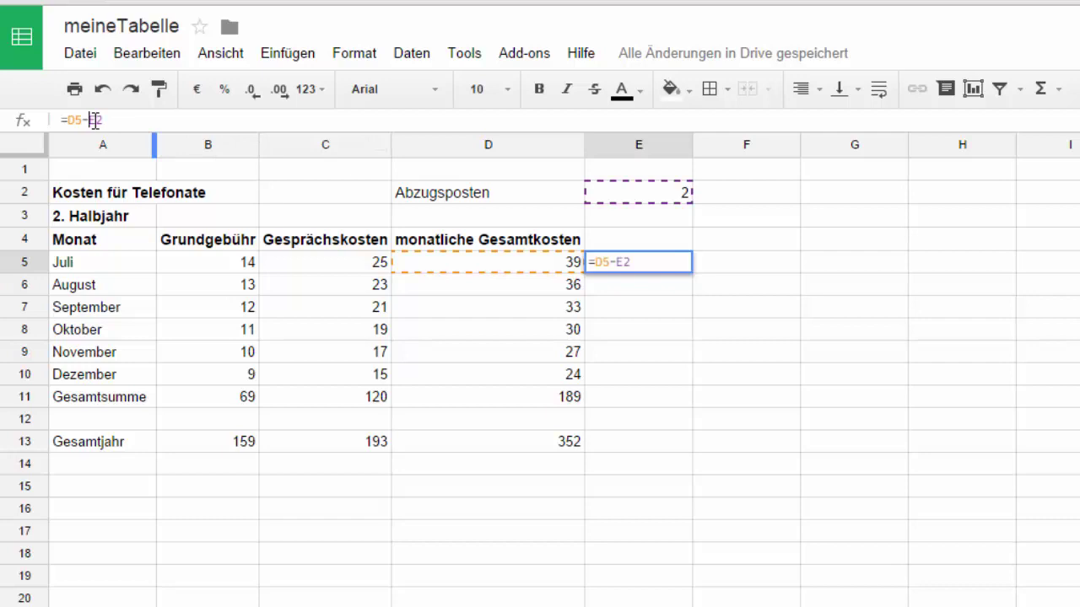
type("$E$")
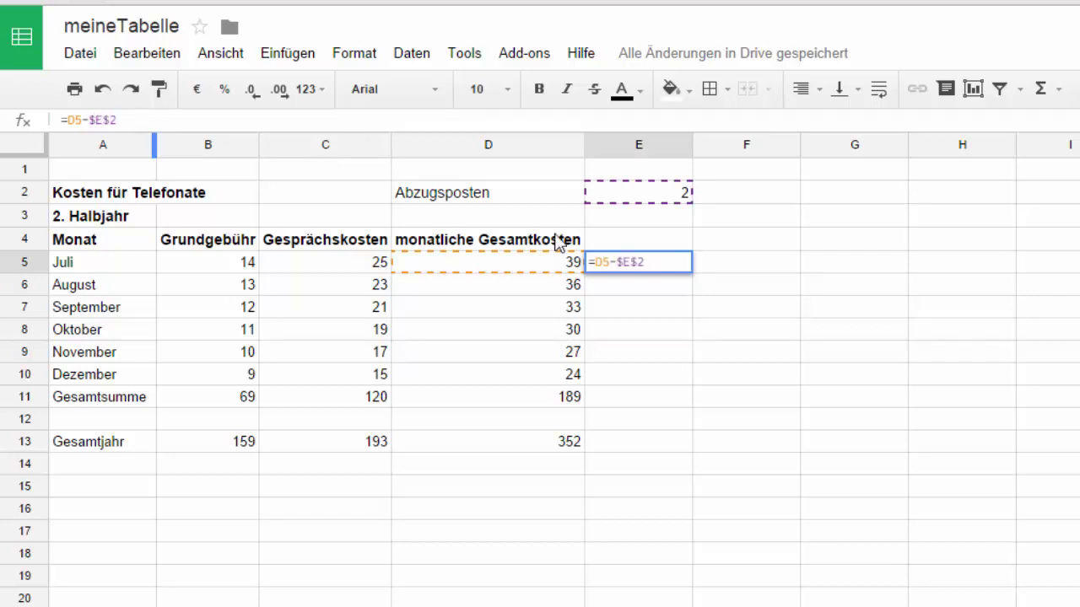
key("Return")
left_click(648, 267)
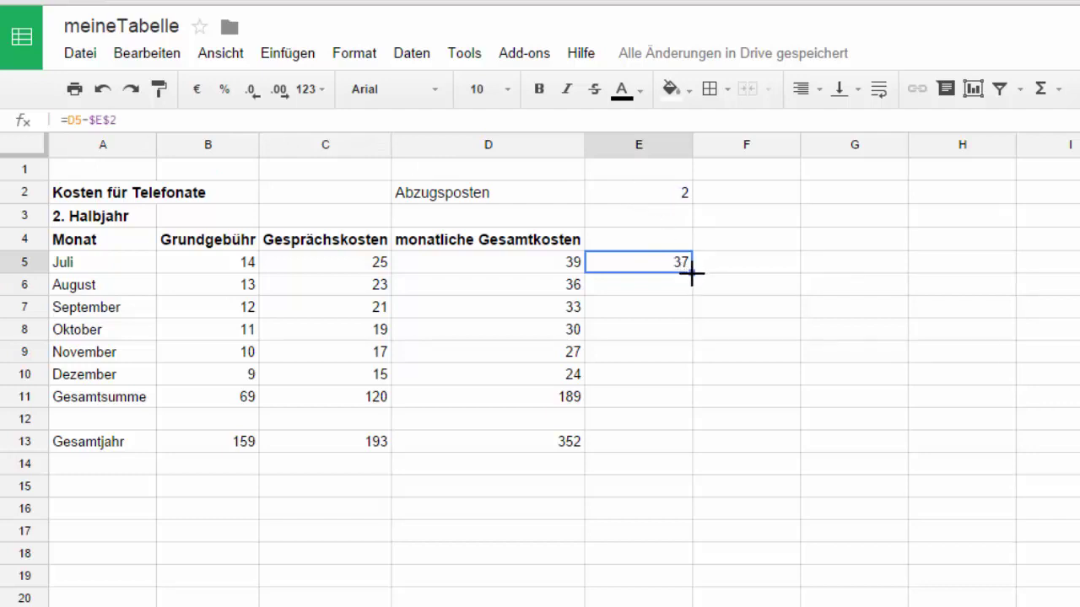
left_click_drag(692, 272, 679, 393)
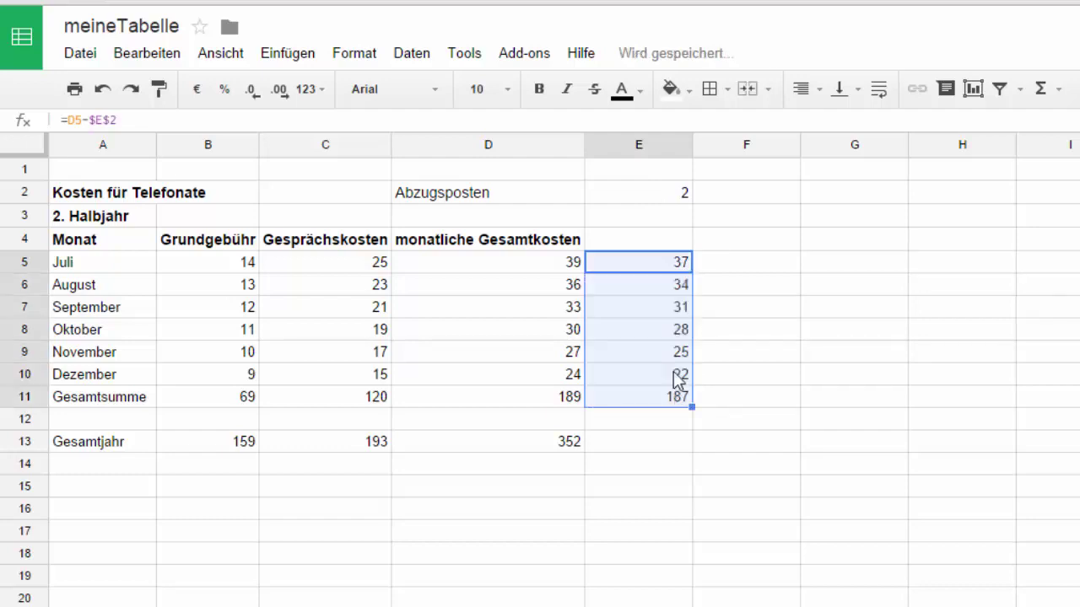
Compare the deduction formulas in cells E5 through E9, checking the relative column D references and the fixed $E$2 reference
left_click(654, 291)
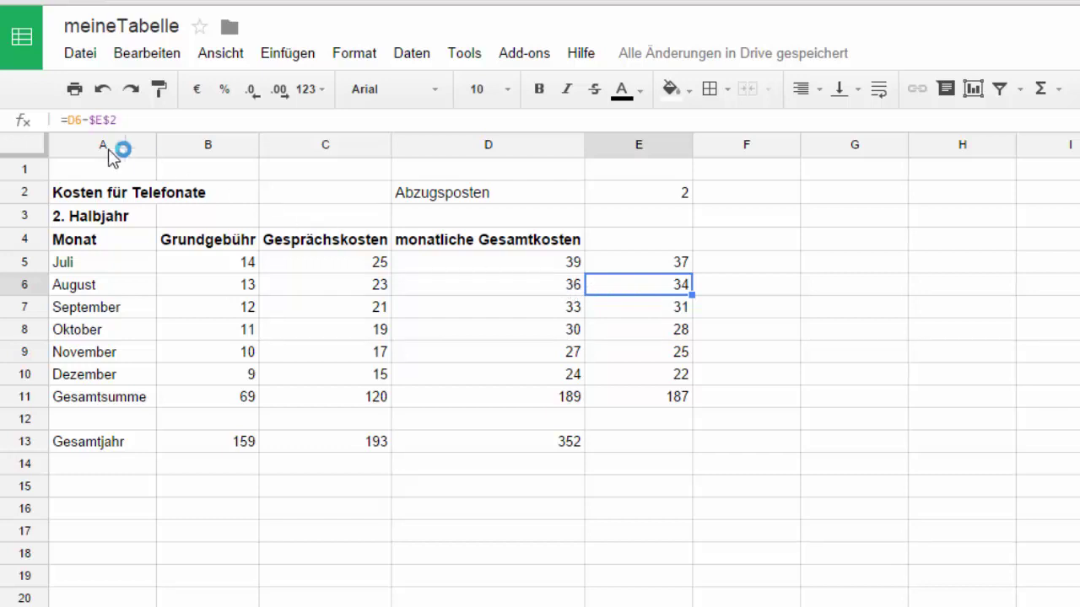
left_click(661, 265)
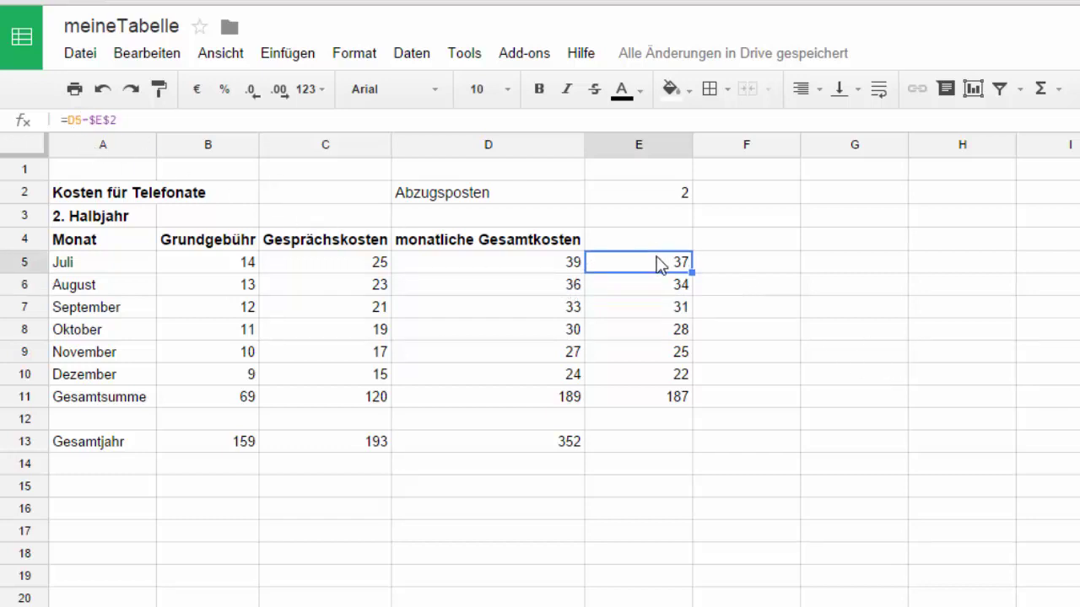
left_click(652, 291)
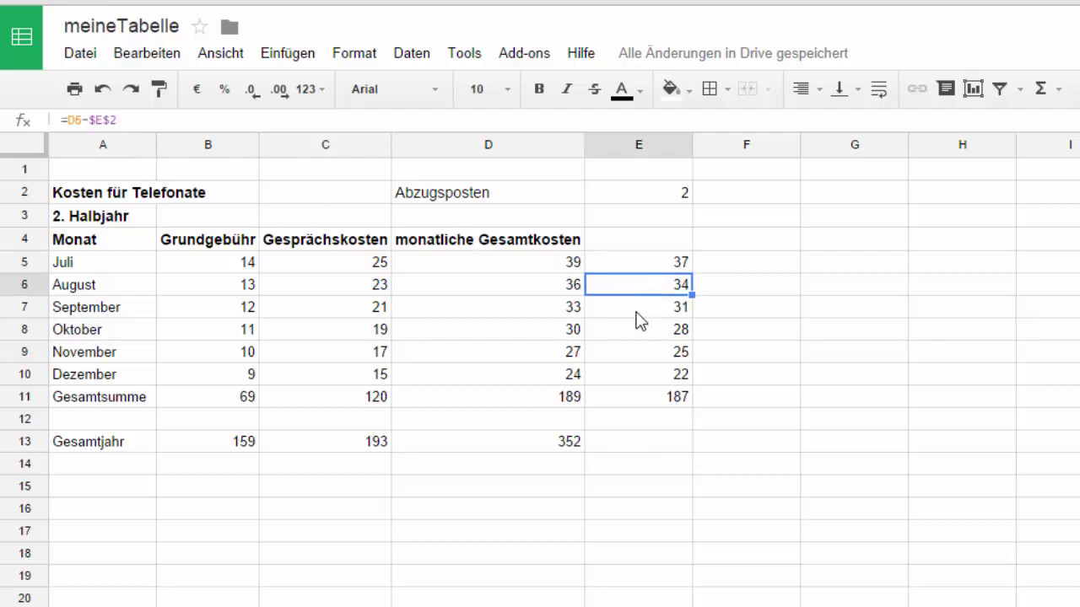
left_click(638, 313)
left_click(634, 334)
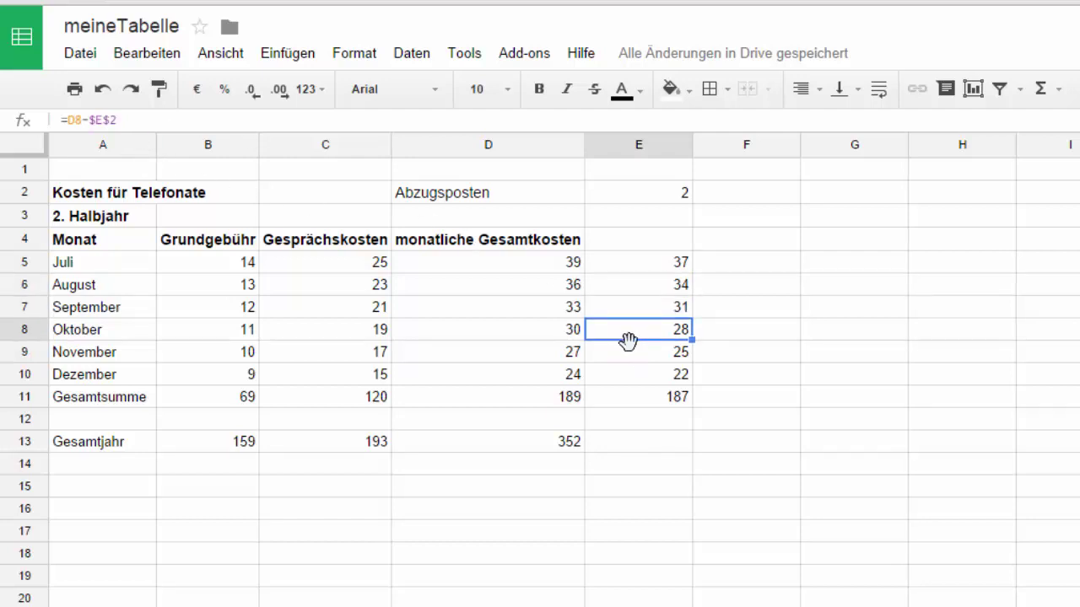
left_click(629, 353)
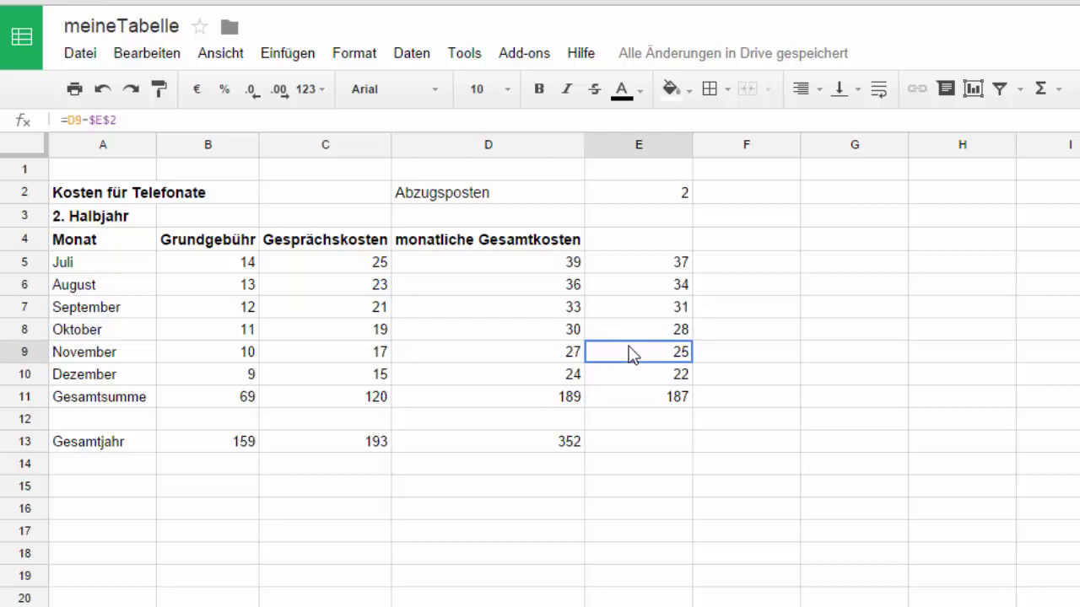
left_click(641, 272)
left_click(641, 220)
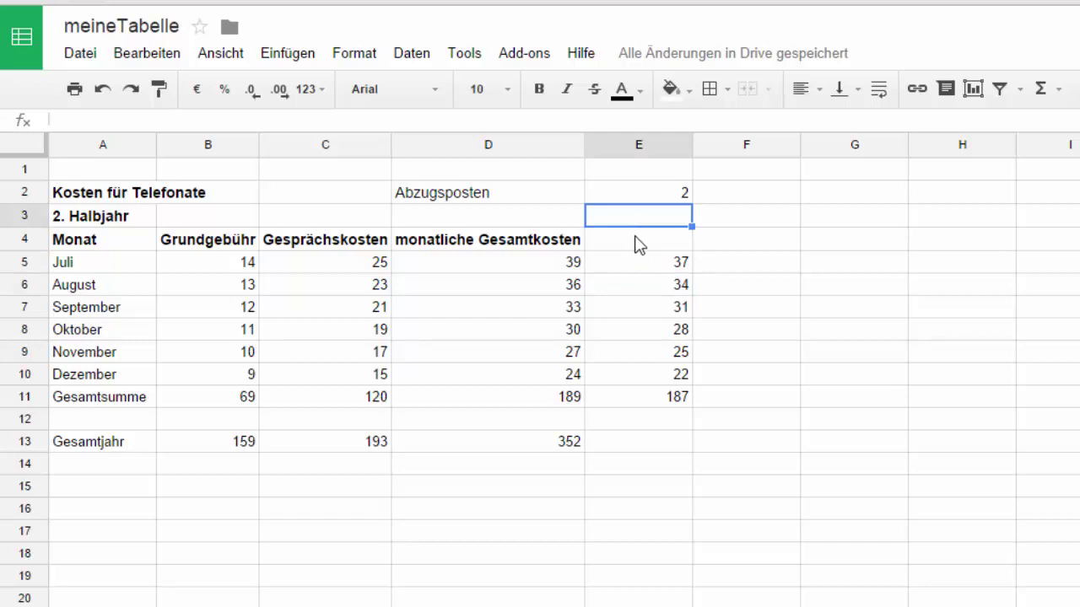
left_click(636, 242)
left_click(657, 268)
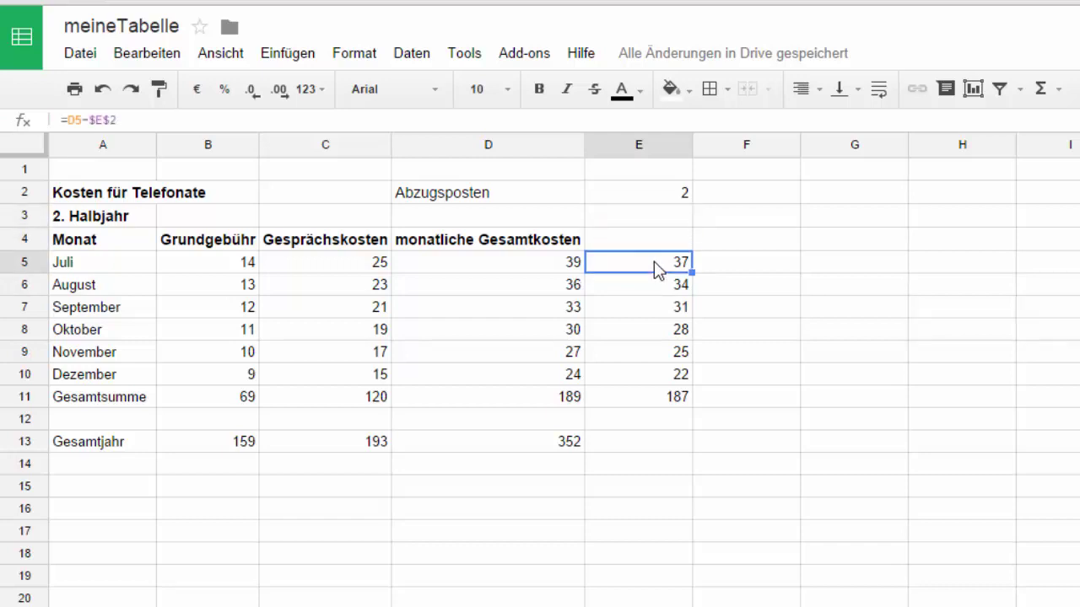
Delete the copied deduction formula from cell E11 in the Gesamtsumme row, and reselect E5
left_click(679, 400)
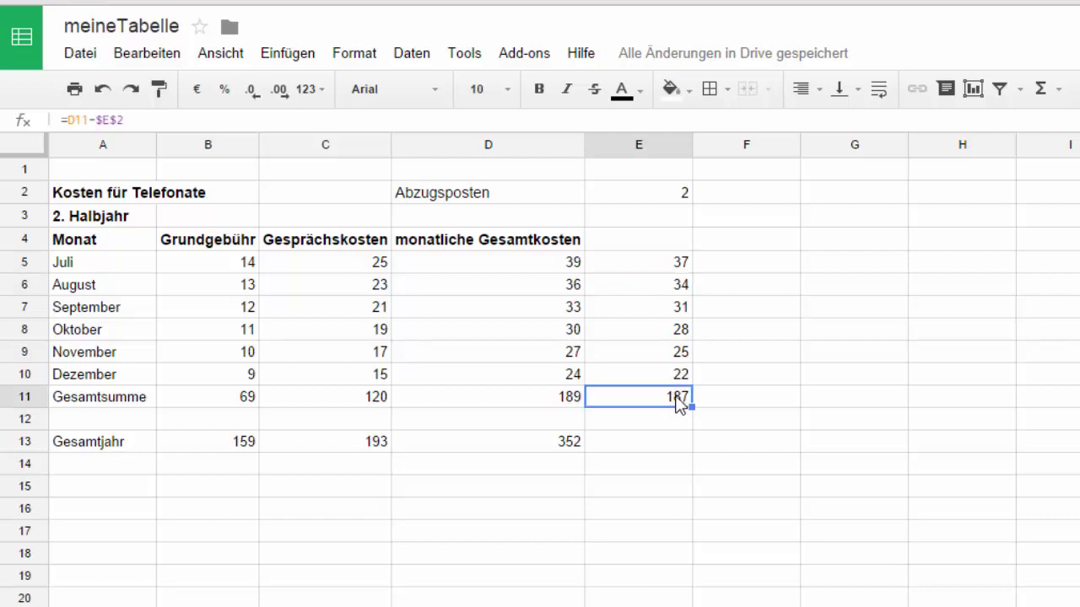
key("Delete")
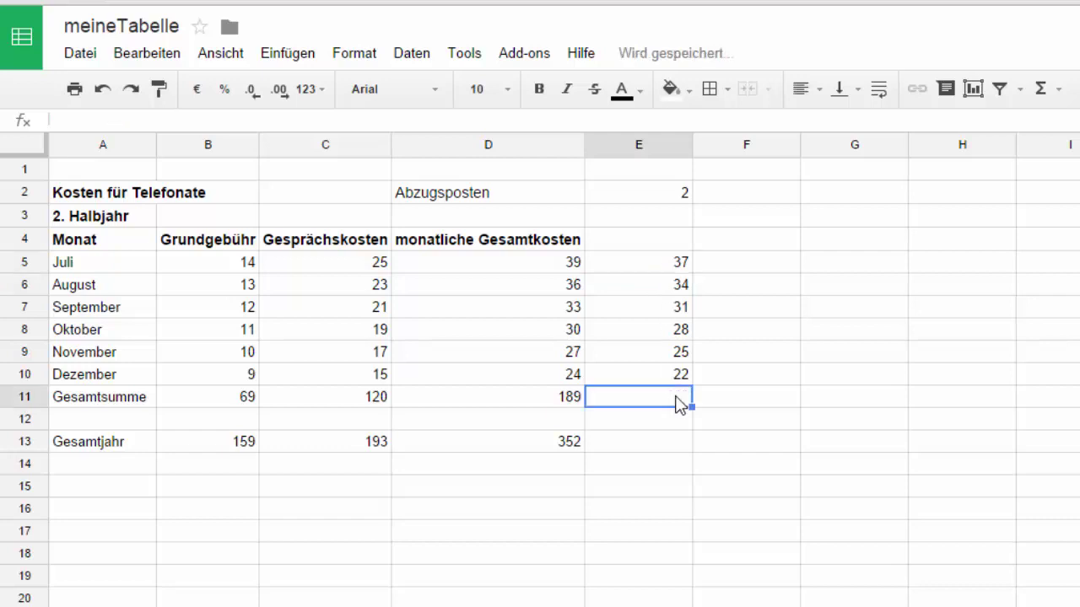
left_click(718, 375)
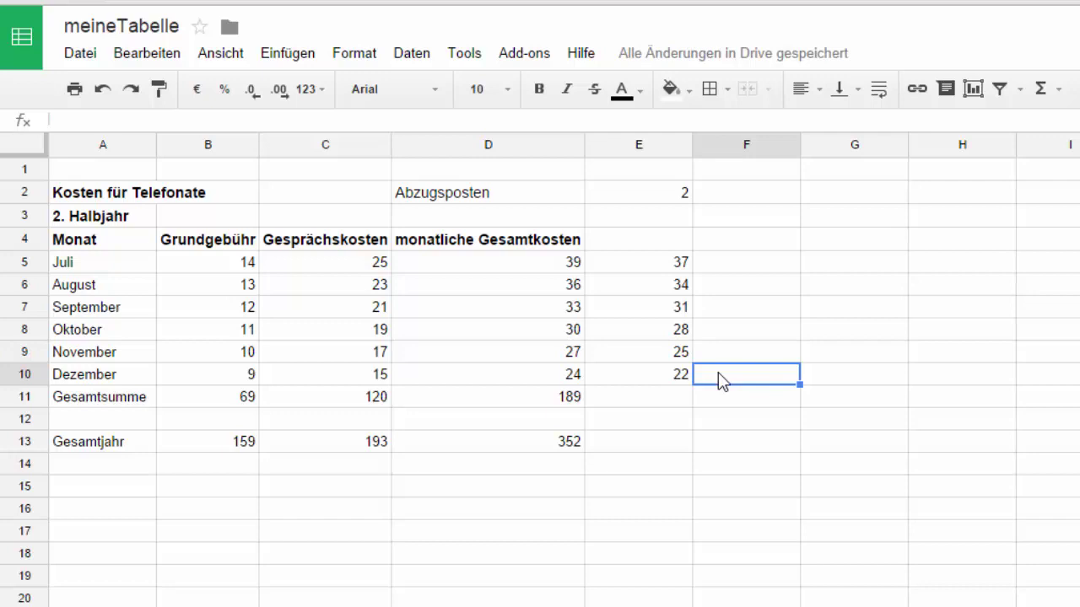
left_click(657, 267)
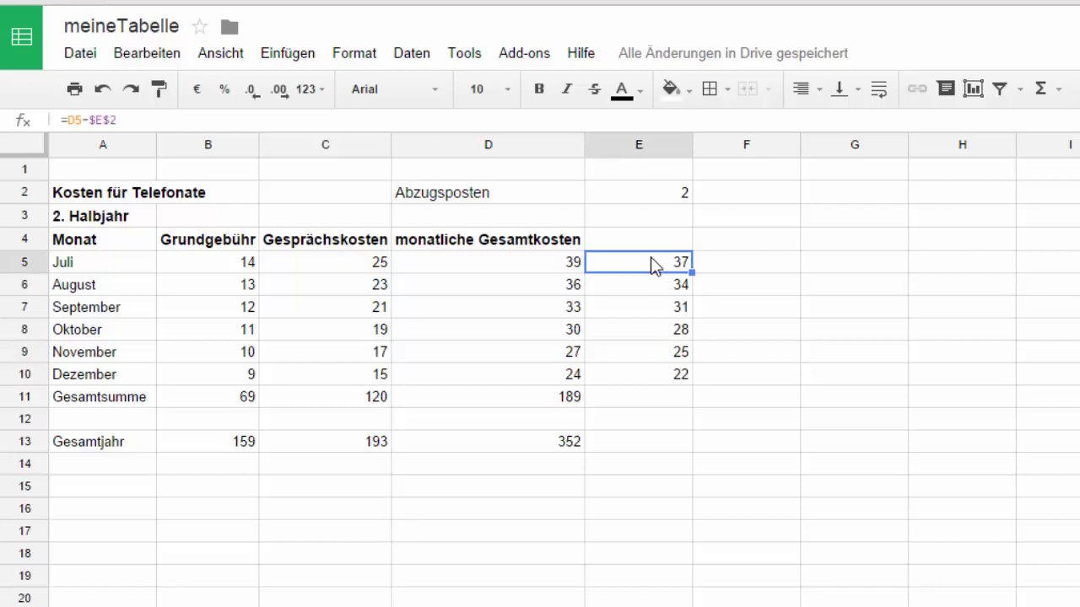